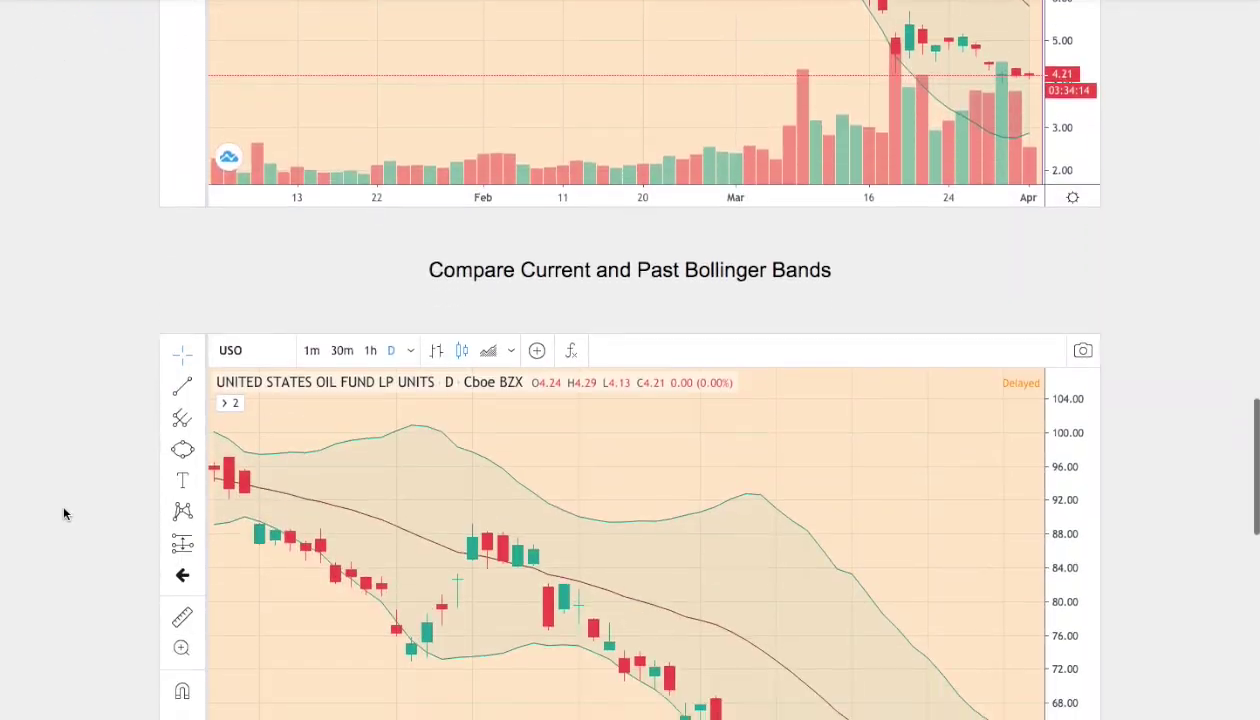
pyautogui.scroll(-2, 90, 490)
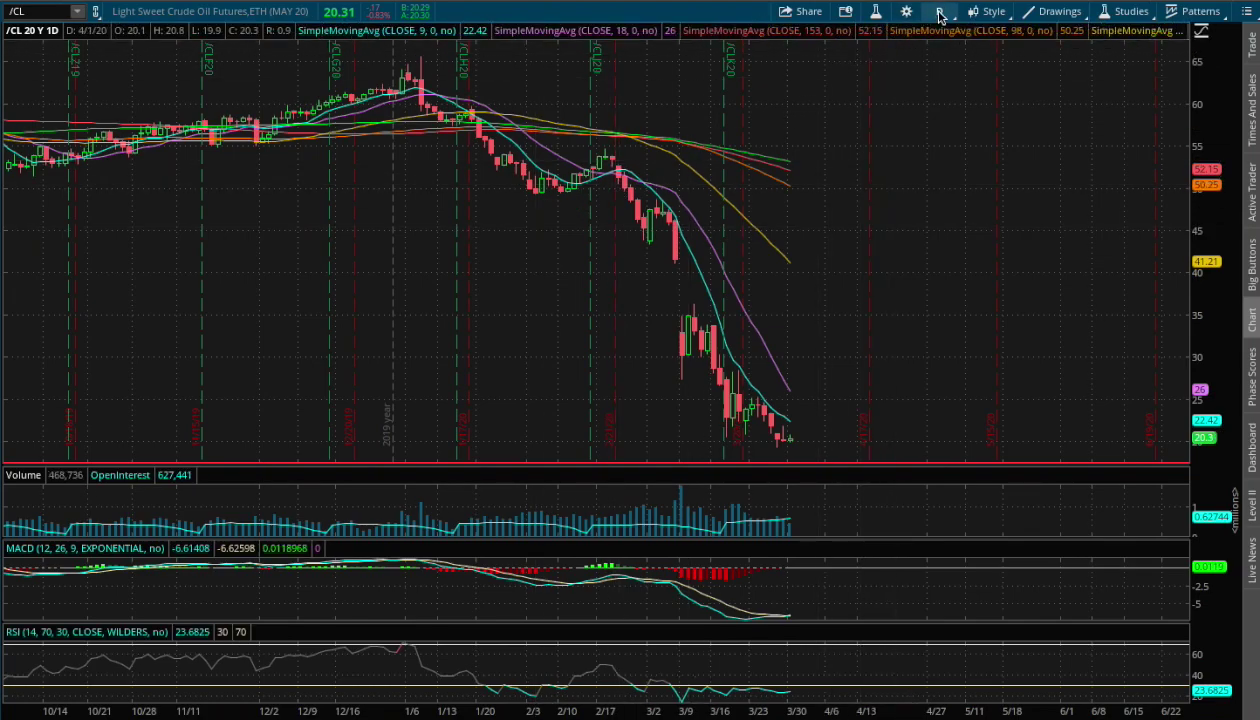
# Set the /CL chart to 180 D : 4h bars and zoom into mid-March to early April 2020
pyautogui.click(940, 14)
pyautogui.click(857, 172)
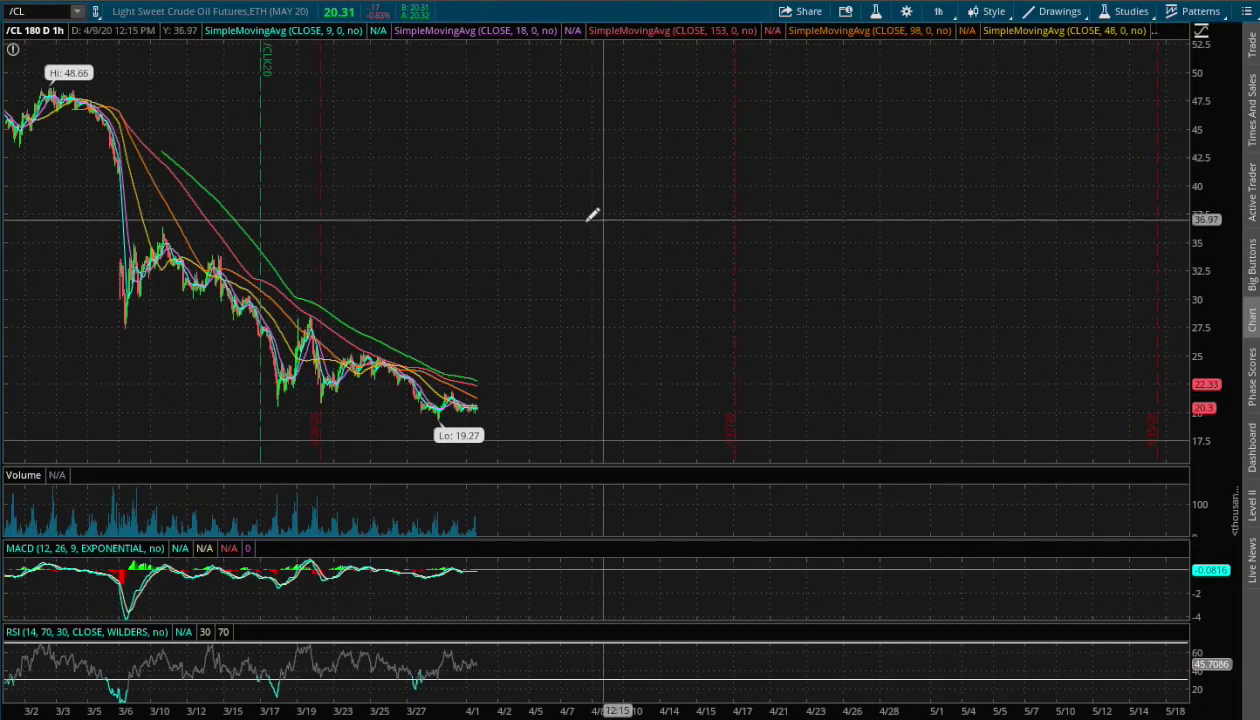
pyautogui.moveTo(324, 268); pyautogui.dragTo(607, 297)
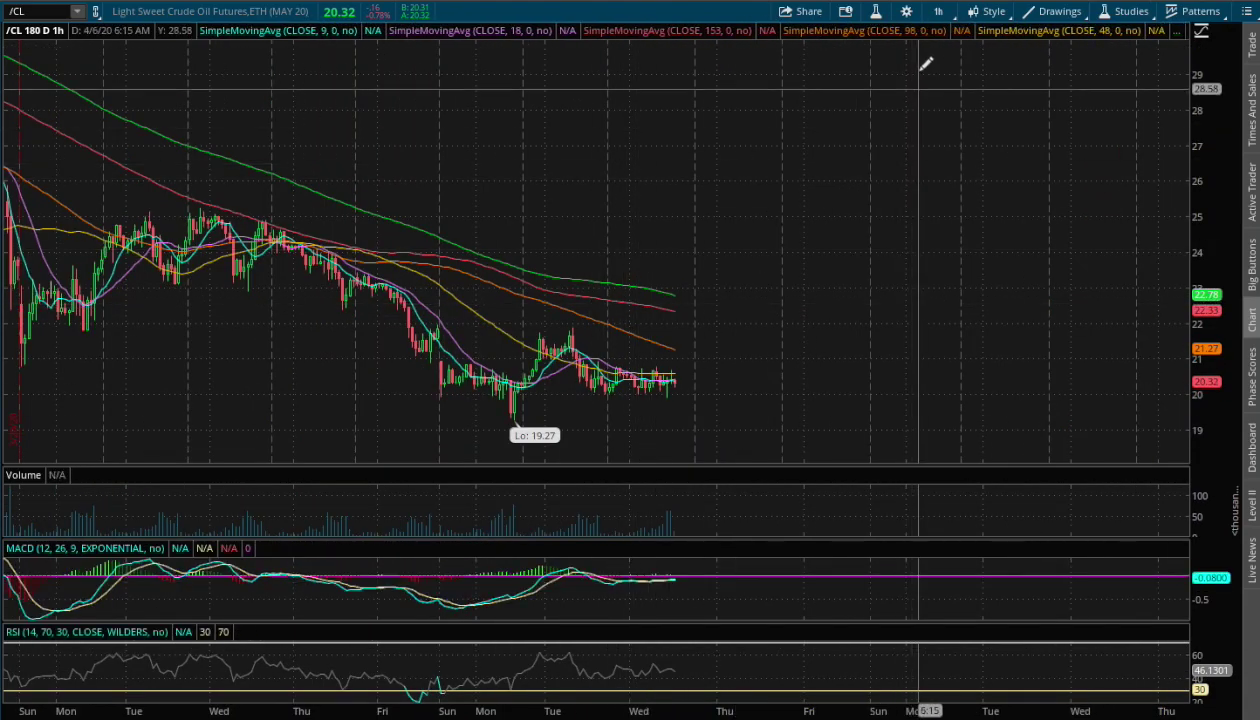
pyautogui.click(938, 12)
pyautogui.click(870, 172)
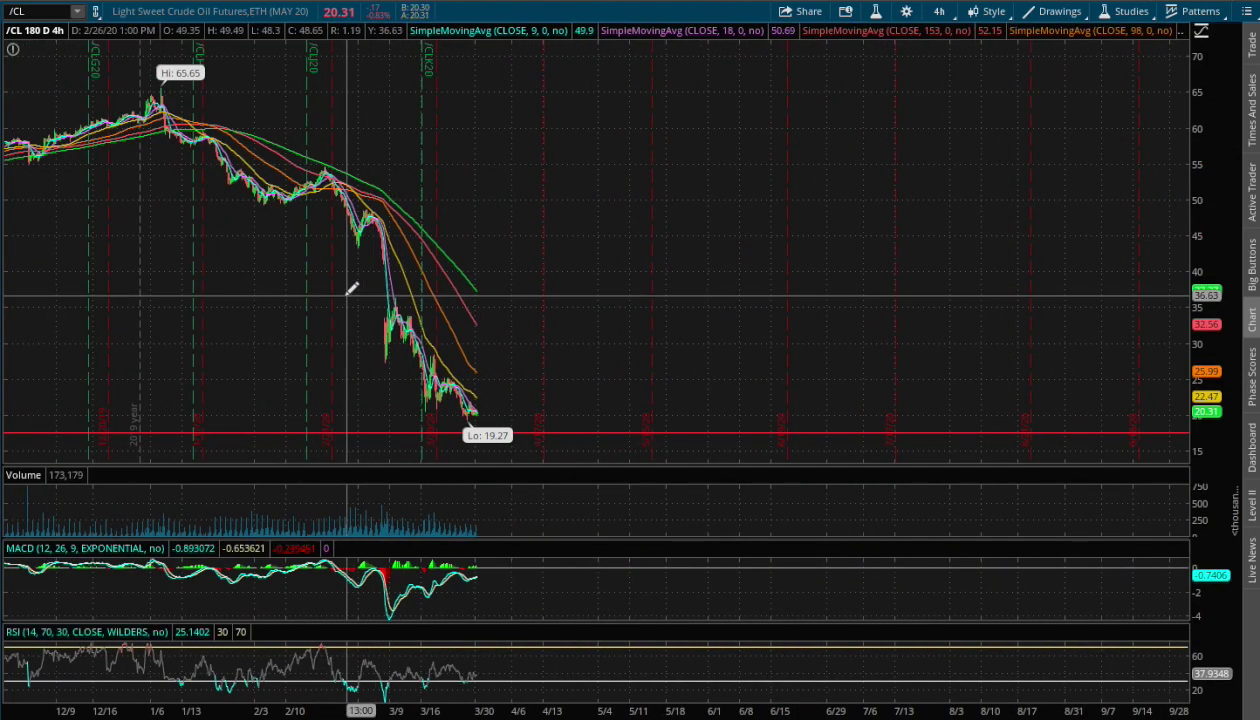
pyautogui.moveTo(262, 300)
pyautogui.mouseDown()
pyautogui.moveTo(571, 332)
pyautogui.moveTo(690, 330)
pyautogui.mouseUp()
pyautogui.moveTo(385, 343); pyautogui.dragTo(815, 343)
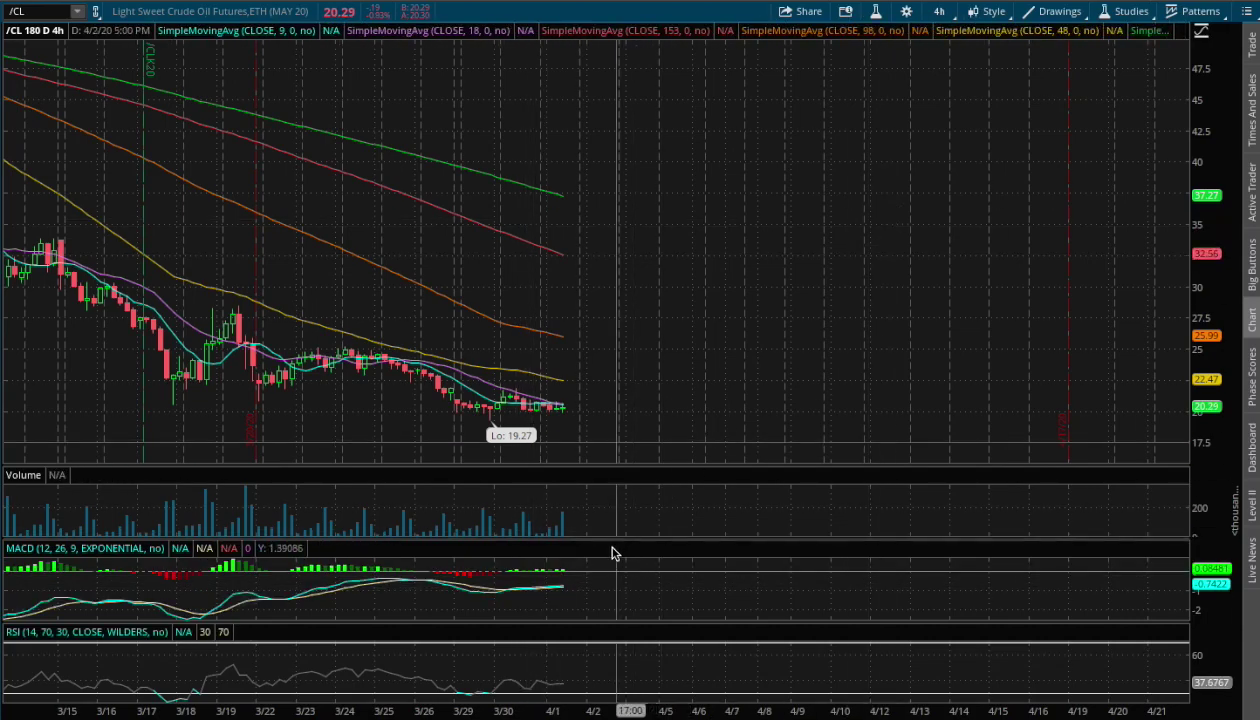
# Return the /CL chart to 20 Y : 1D bars, zoomed onto February–May 2020
pyautogui.click(939, 13)
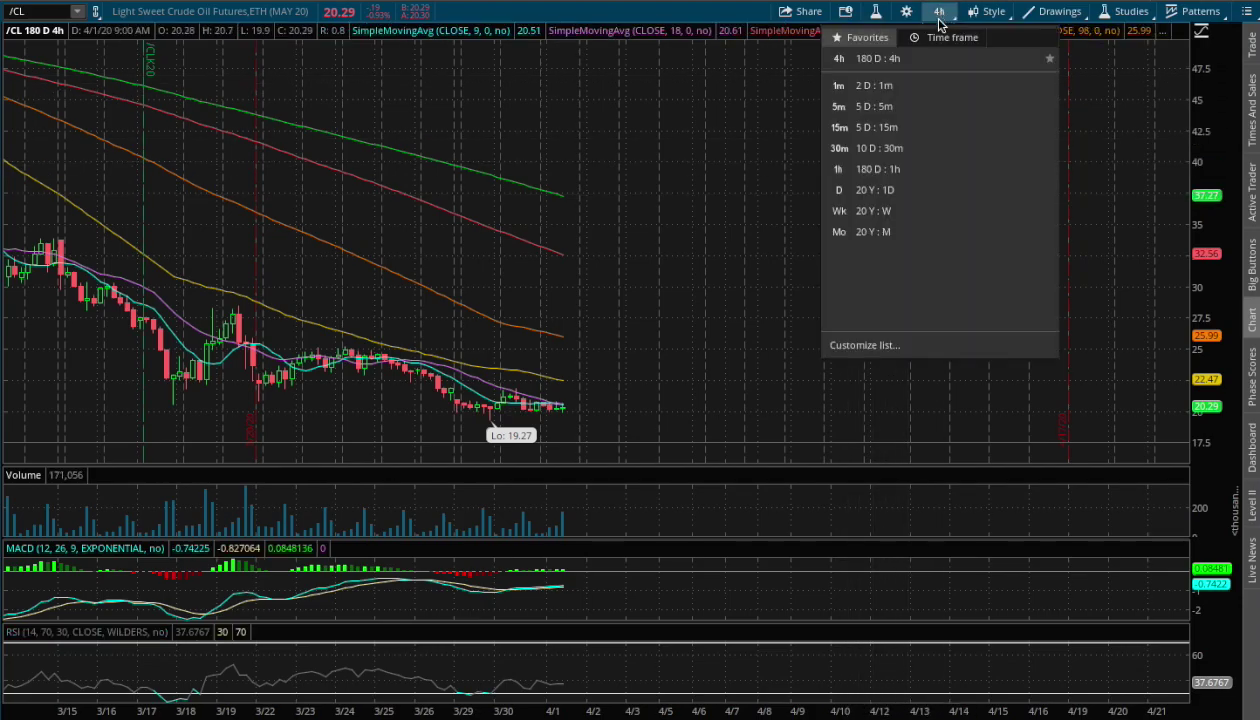
pyautogui.click(868, 189)
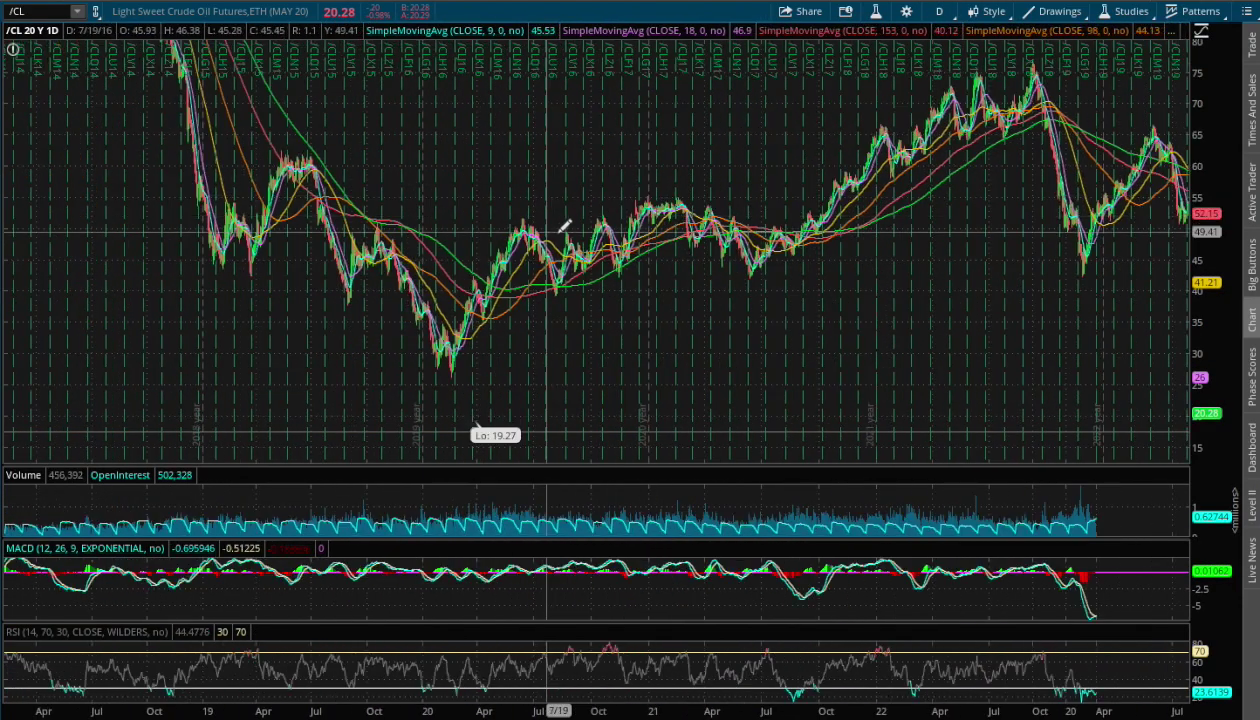
pyautogui.moveTo(396, 244); pyautogui.dragTo(599, 262)
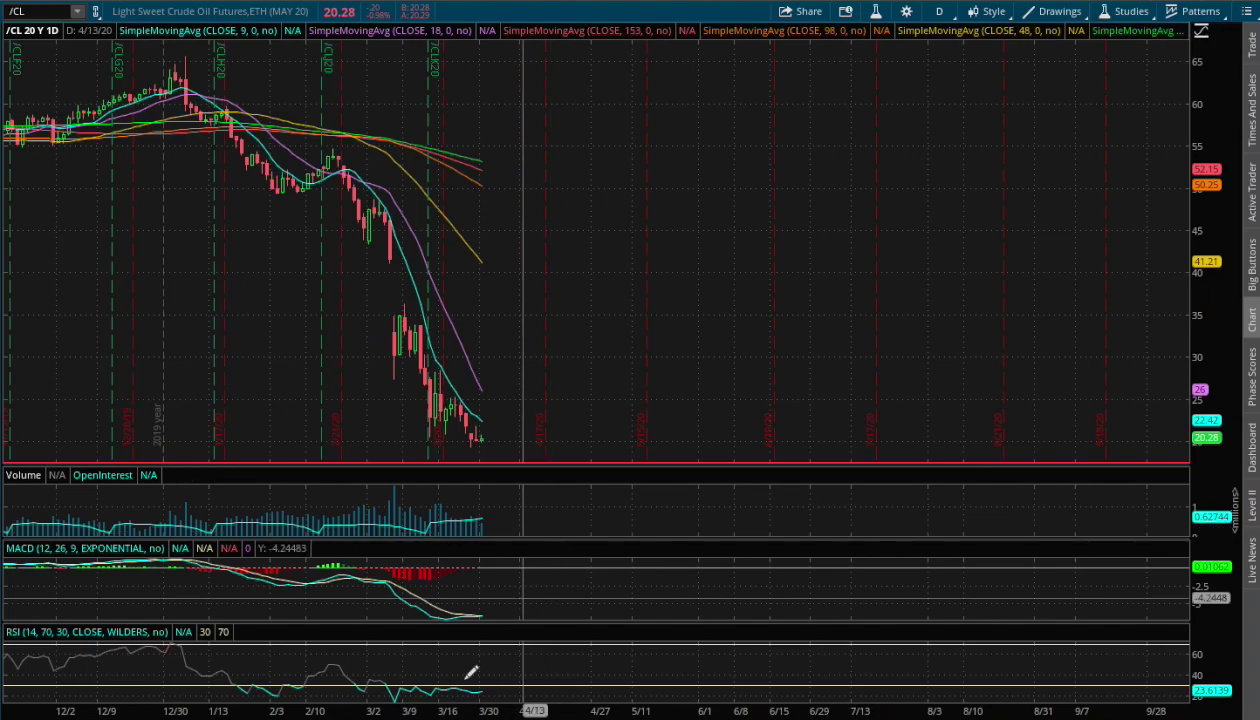
pyautogui.moveTo(239, 380); pyautogui.dragTo(666, 413)
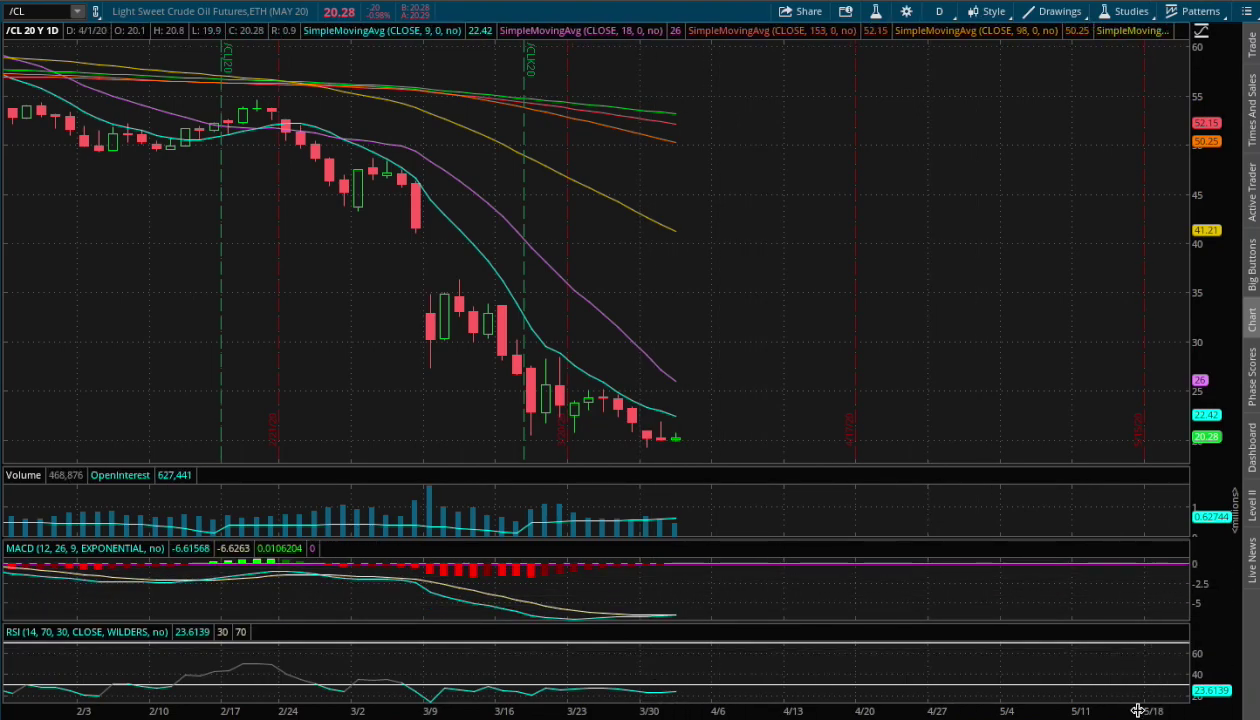
# Draw a price-level line near 17.52 on the daily crude oil chart
pyautogui.click(1160, 498)
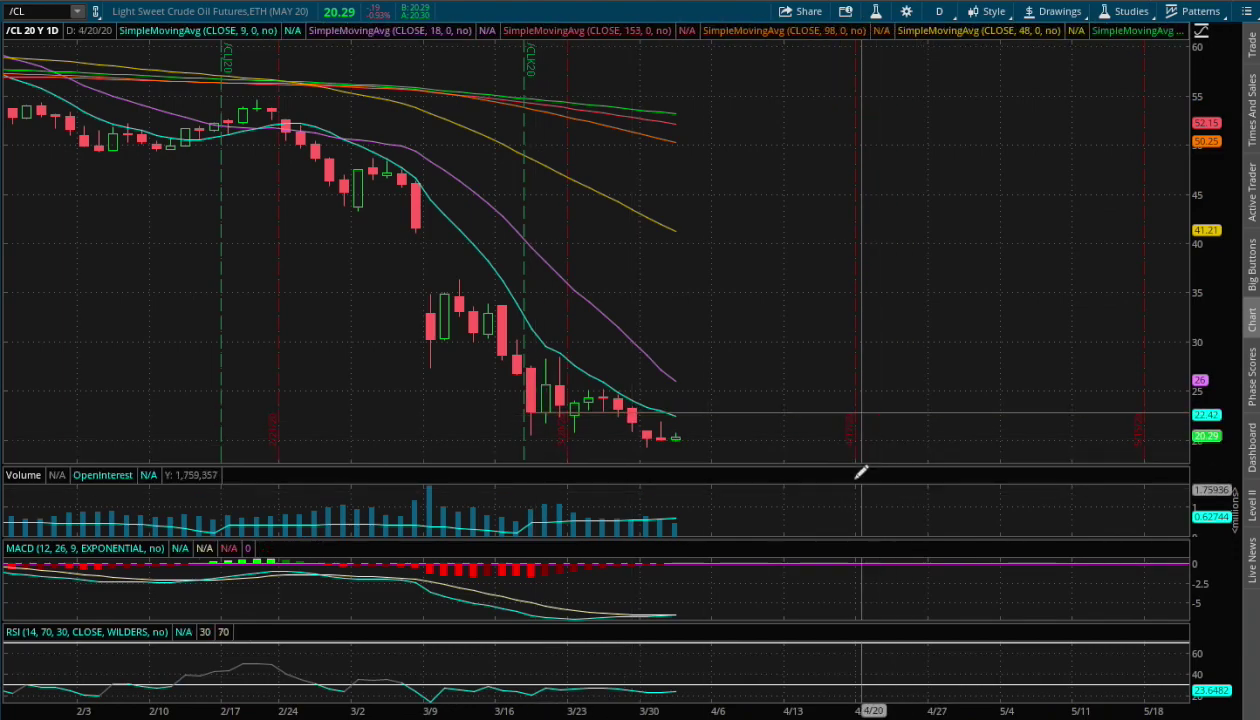
pyautogui.click(684, 412)
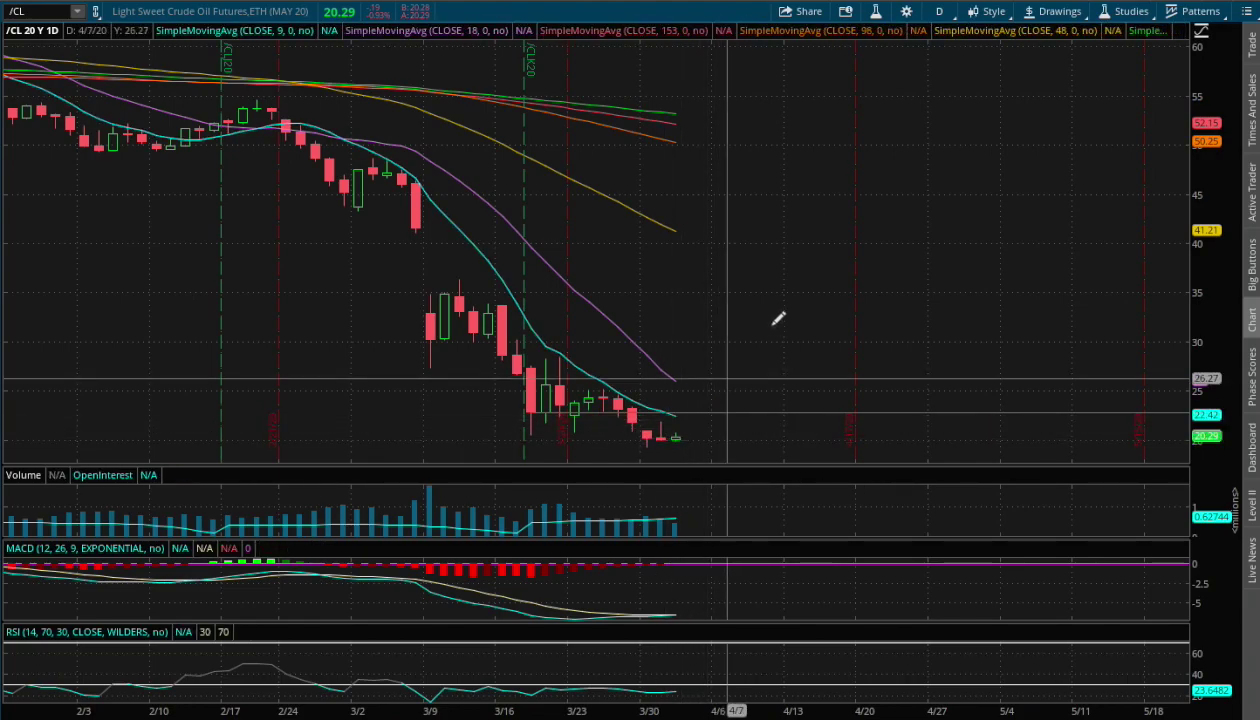
pyautogui.click(939, 12)
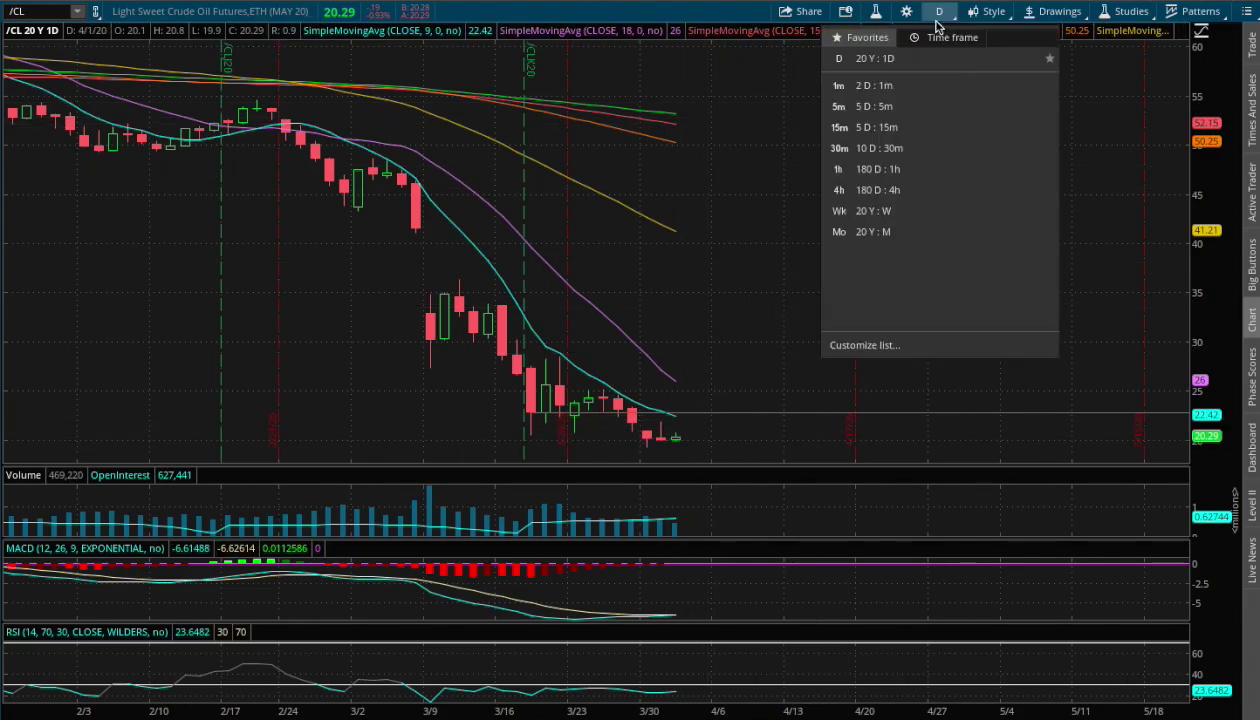
# Switch to 20 Y : W weekly bars and scroll back through 2001–2009, then forward to the present
pyautogui.click(893, 212)
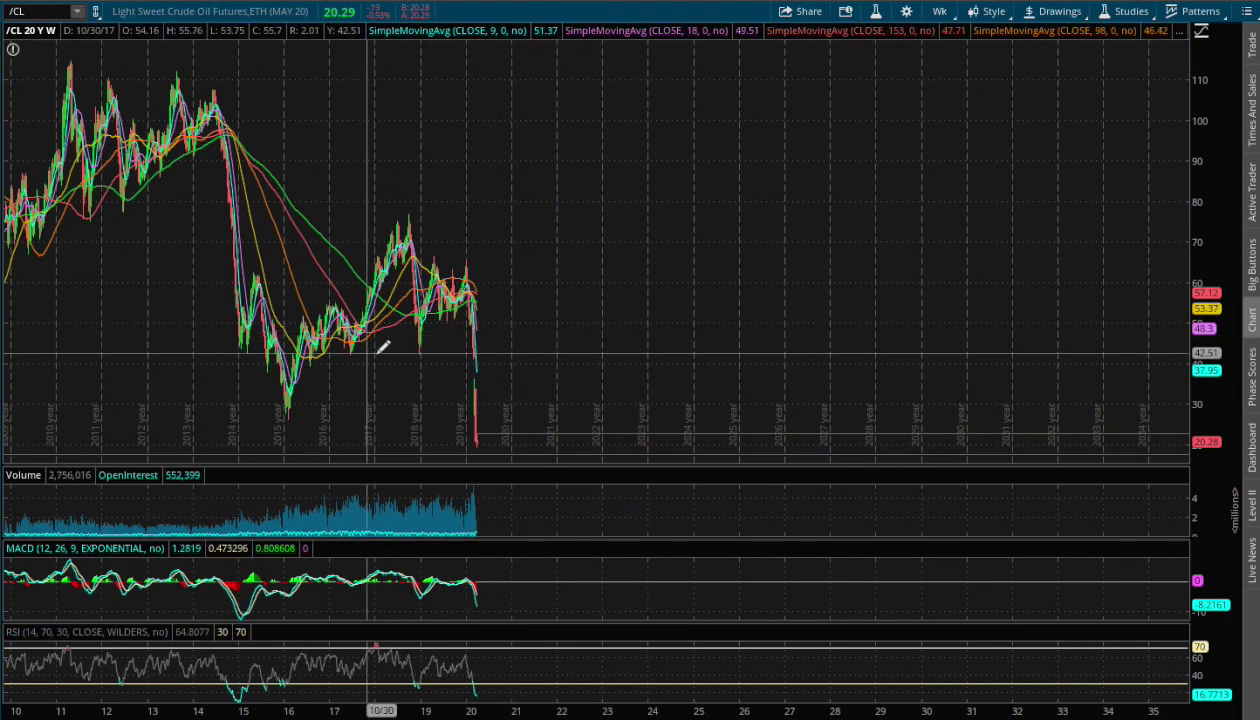
pyautogui.scroll(10, 383, 346)
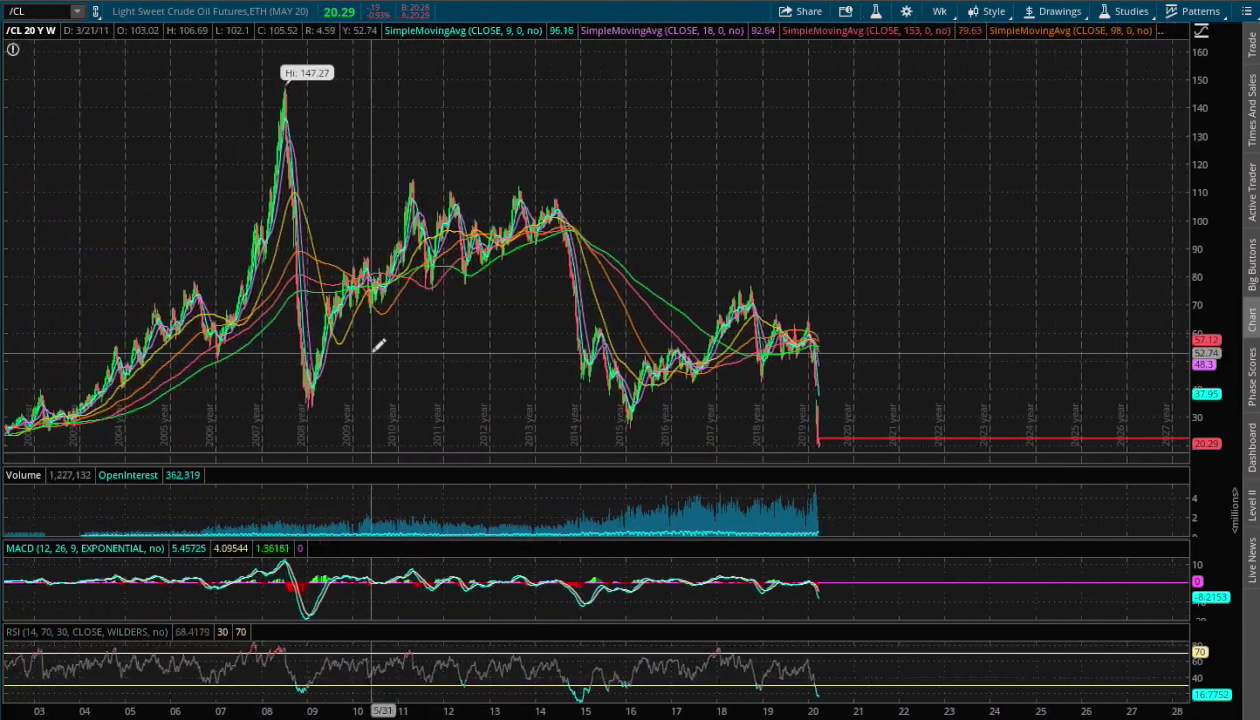
pyautogui.scroll(5, 380, 345)
pyautogui.scroll(5, 51, 366)
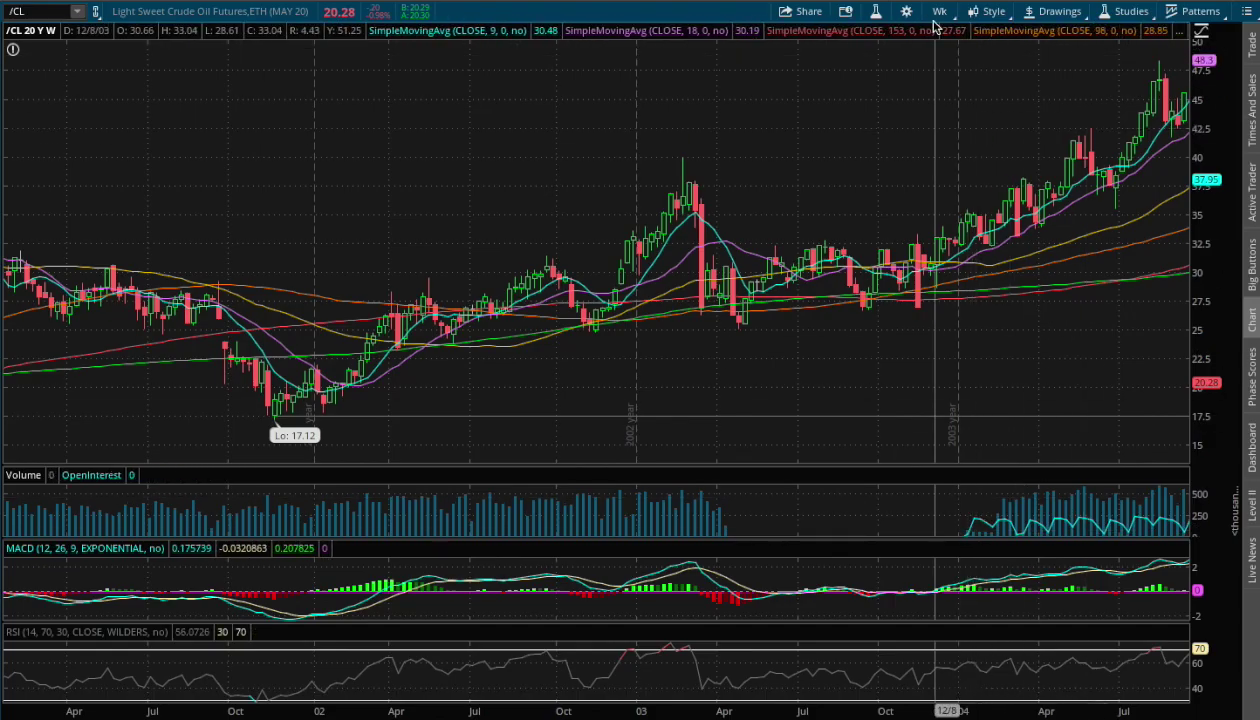
pyautogui.scroll(-10, 900, 250)
pyautogui.scroll(-15, 900, 252)
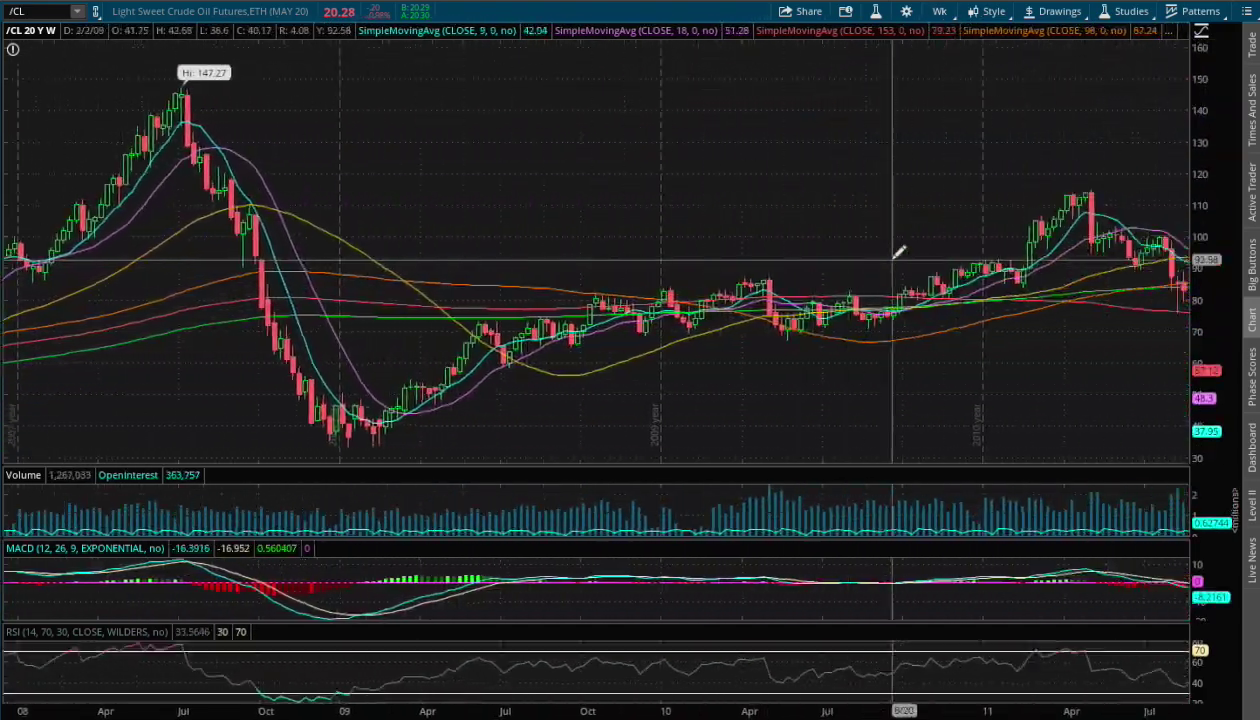
pyautogui.scroll(-15, 895, 253)
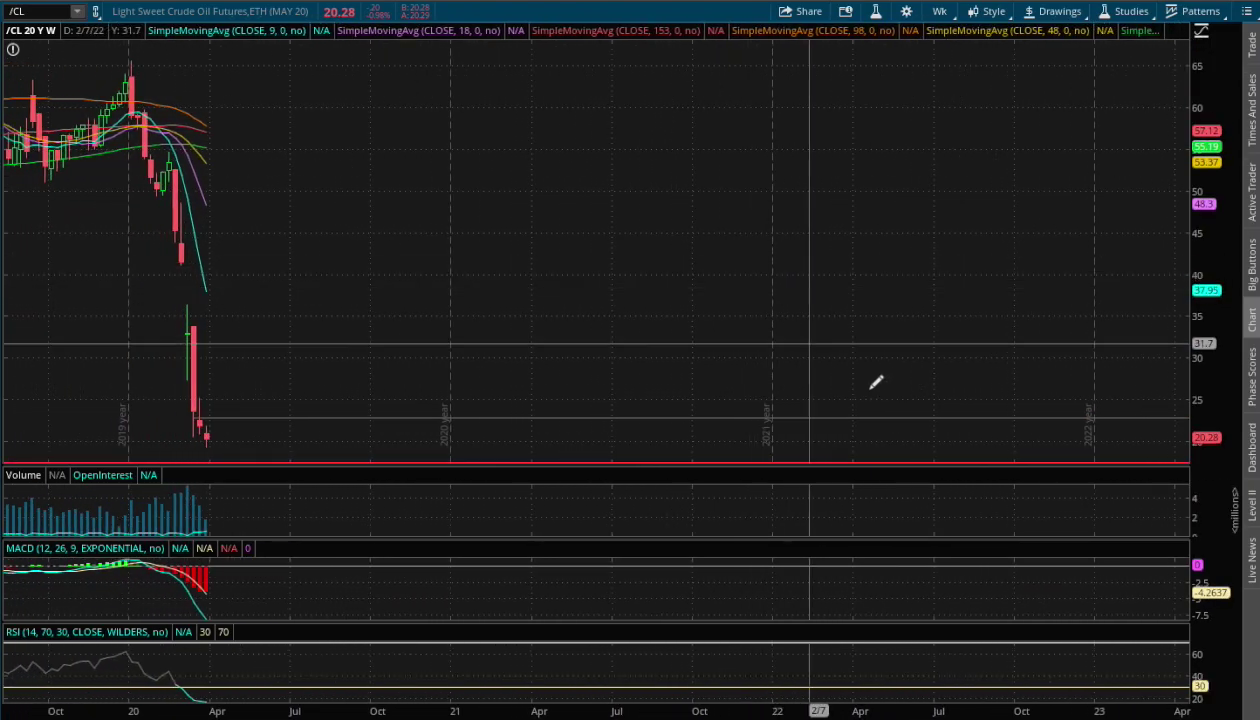
# Draw a downward trendline extending past the latest weekly bar
pyautogui.moveTo(1108, 704)
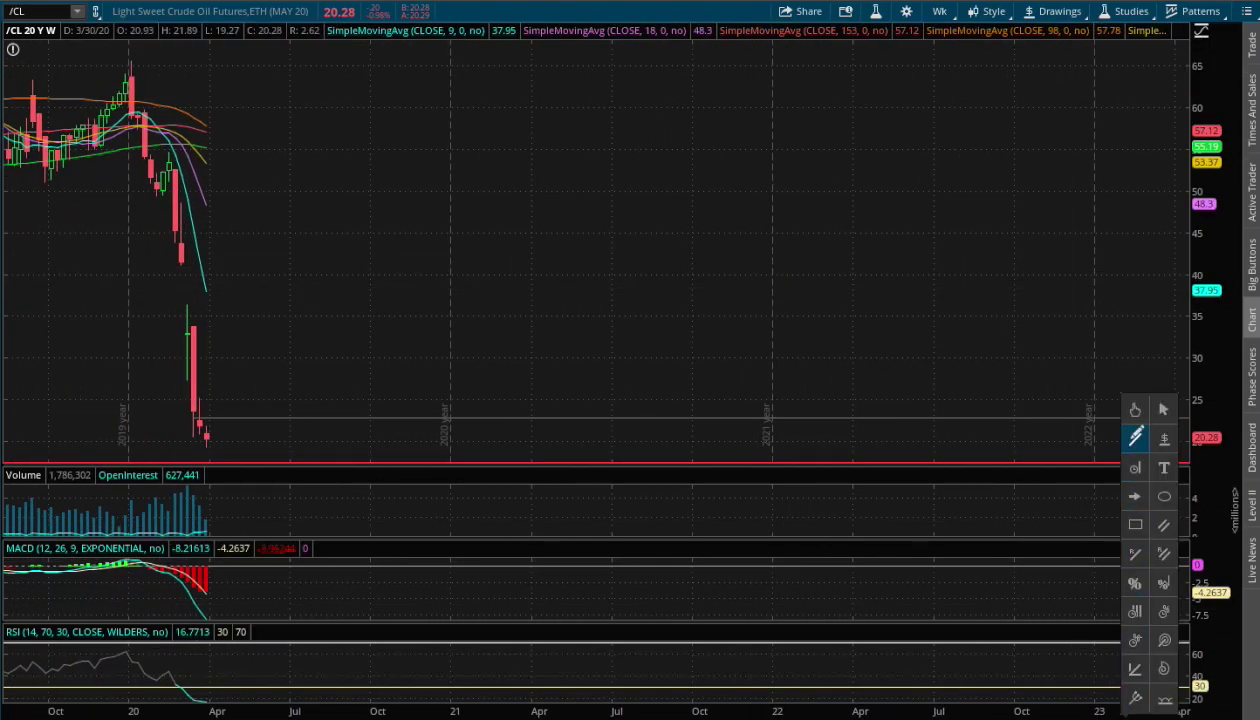
pyautogui.click(1134, 441)
pyautogui.moveTo(245, 458)
pyautogui.mouseDown()
pyautogui.moveTo(227, 417)
pyautogui.moveTo(220, 431)
pyautogui.mouseUp()
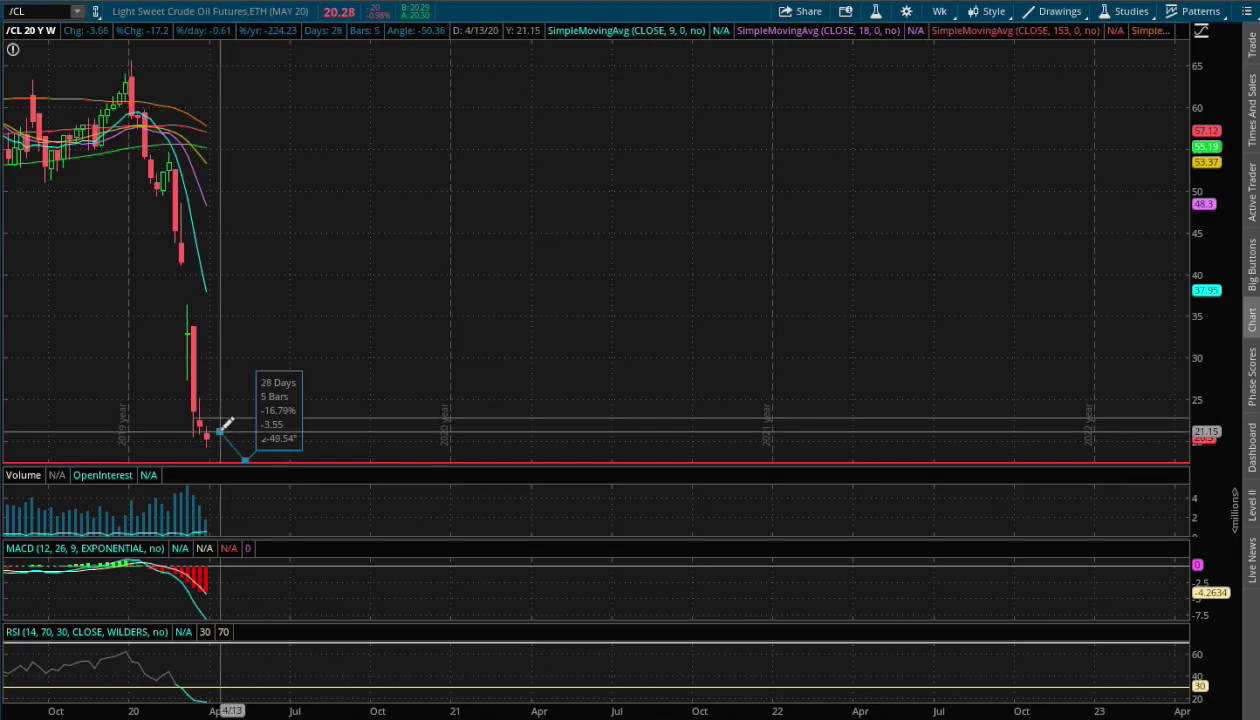
pyautogui.moveTo(220, 431); pyautogui.dragTo(220, 431)
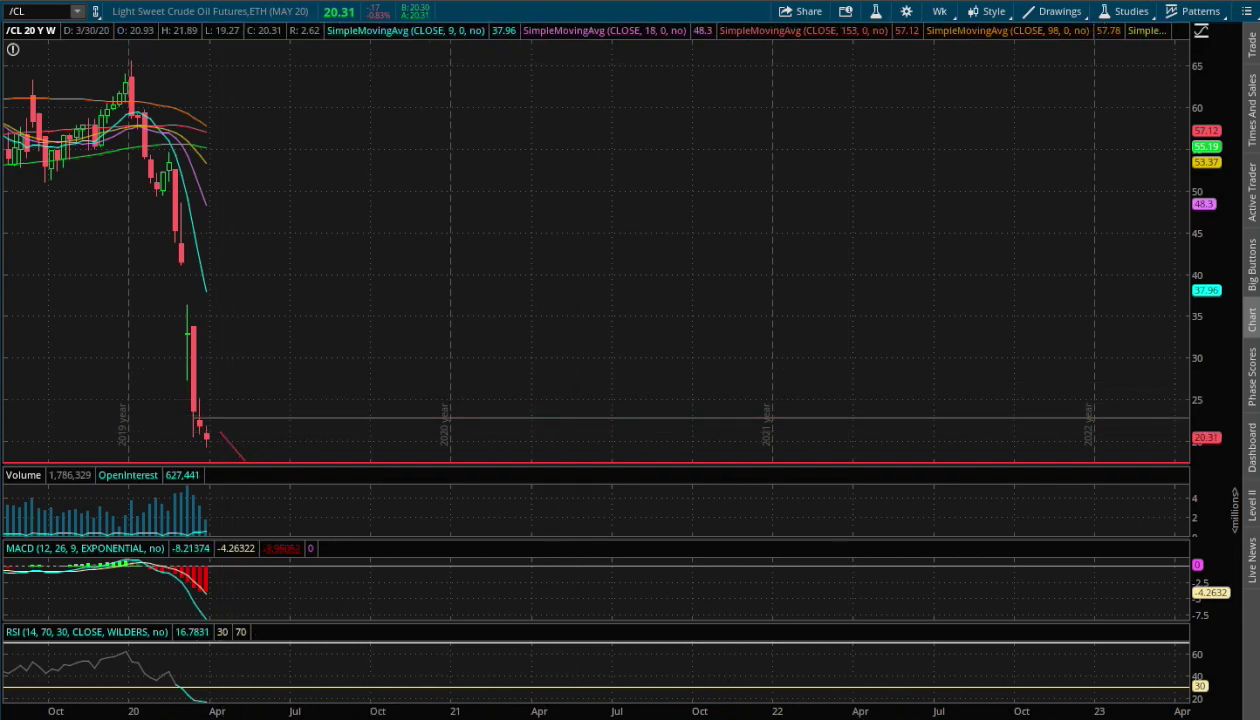
# On 20 Y : 1D bars, draw a rising trendline from the late-March low, framed mid-February to mid-May 2020
pyautogui.click(943, 12)
pyautogui.click(862, 218)
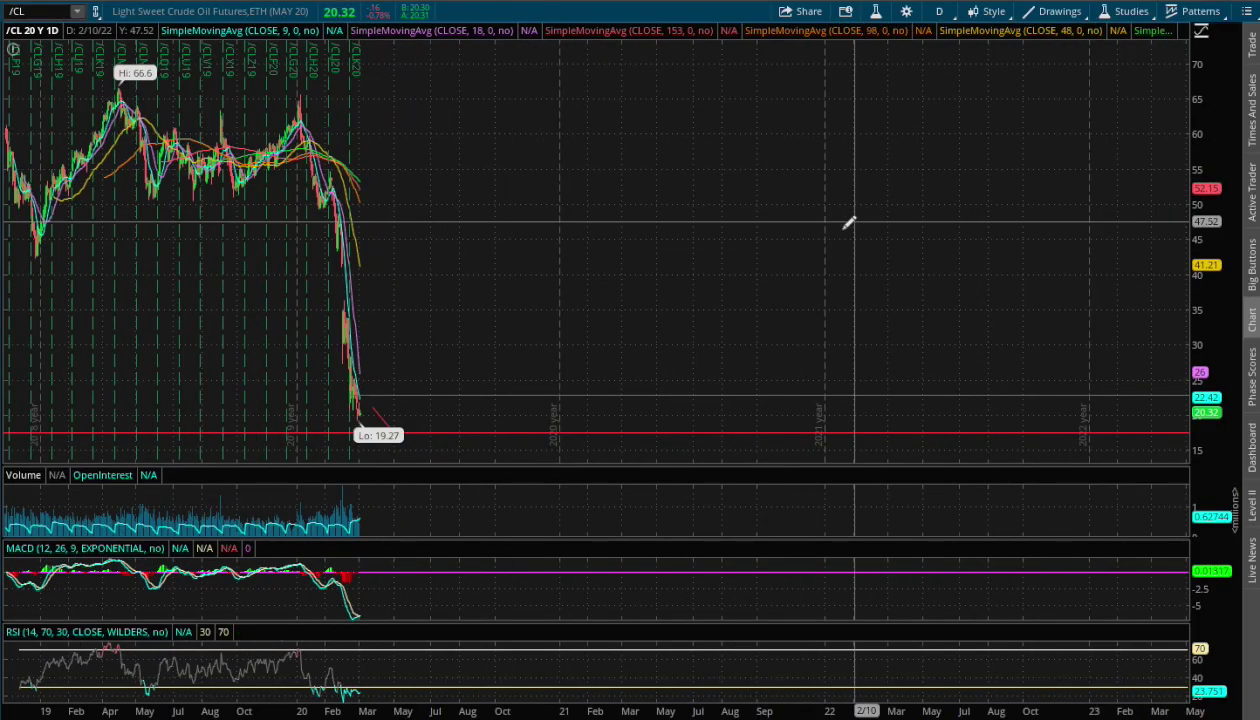
pyautogui.moveTo(367, 390); pyautogui.dragTo(620, 421)
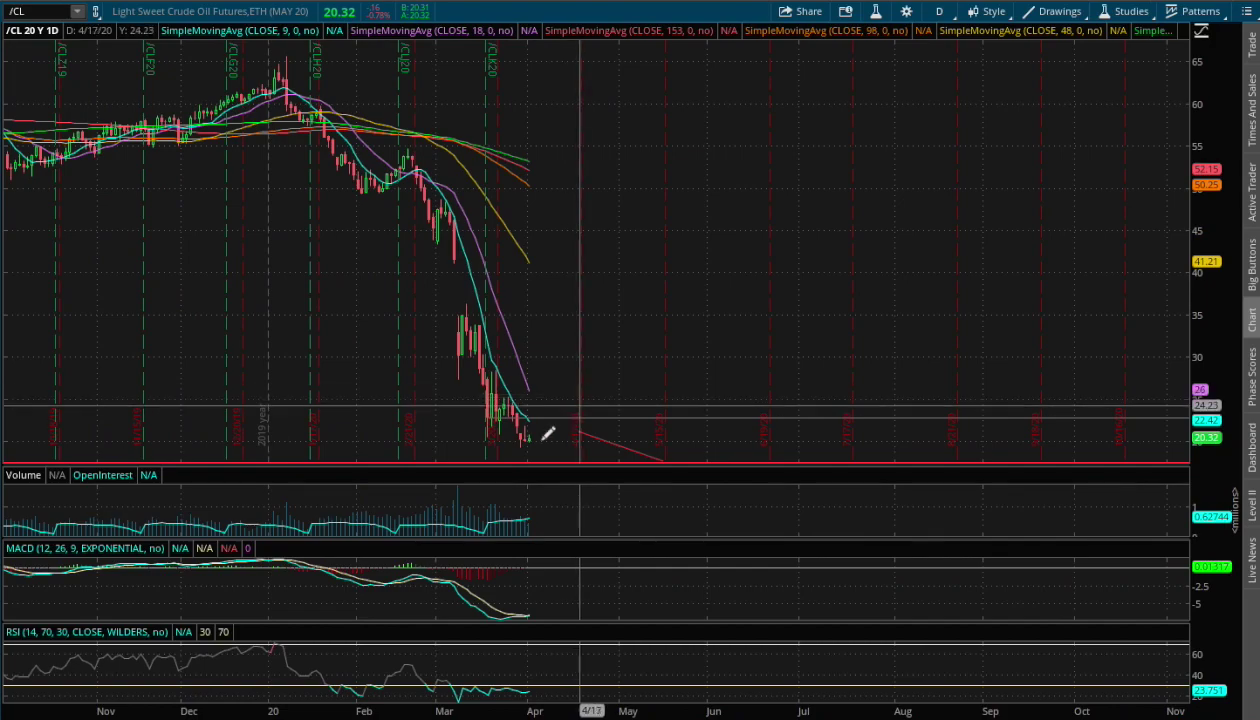
pyautogui.moveTo(533, 435); pyautogui.dragTo(570, 410)
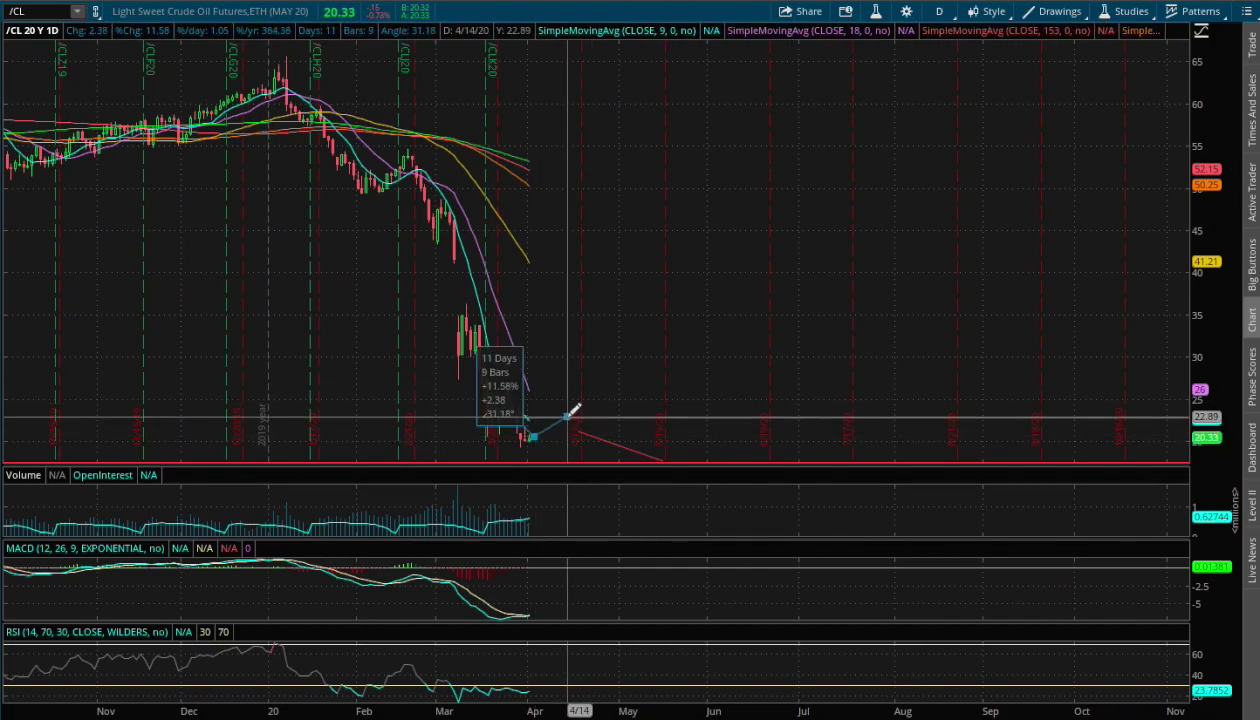
pyautogui.moveTo(391, 400); pyautogui.dragTo(678, 401)
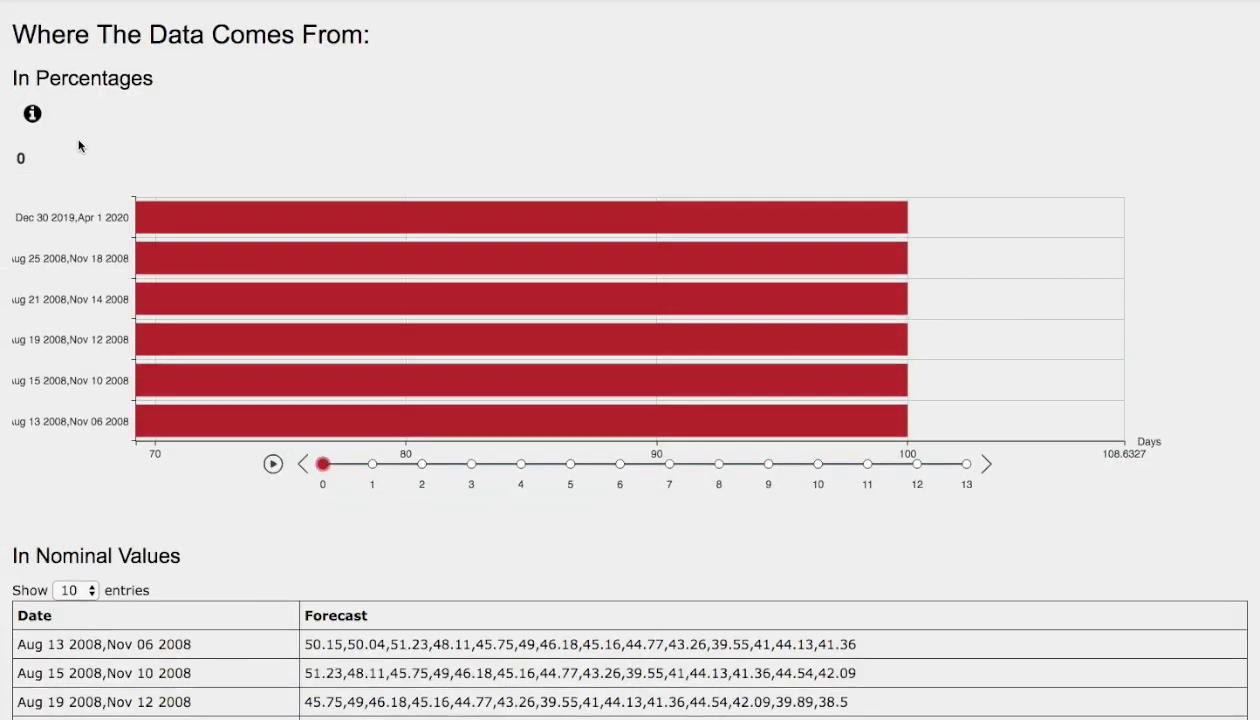
# Review the Day By Day Probability and Technical Performance tables, then return to the Dec 30 2019–Apr 1 2020 pattern overlay
pyautogui.scroll(8, 81, 142)
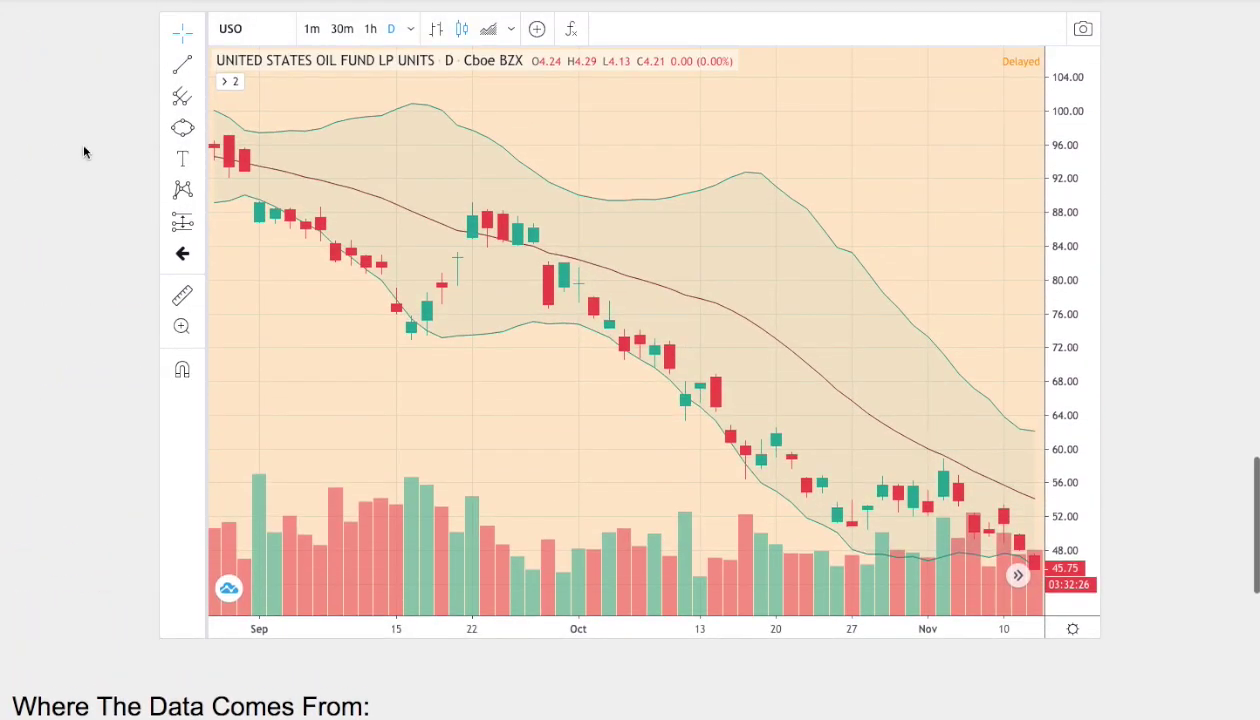
pyautogui.scroll(12, 88, 152)
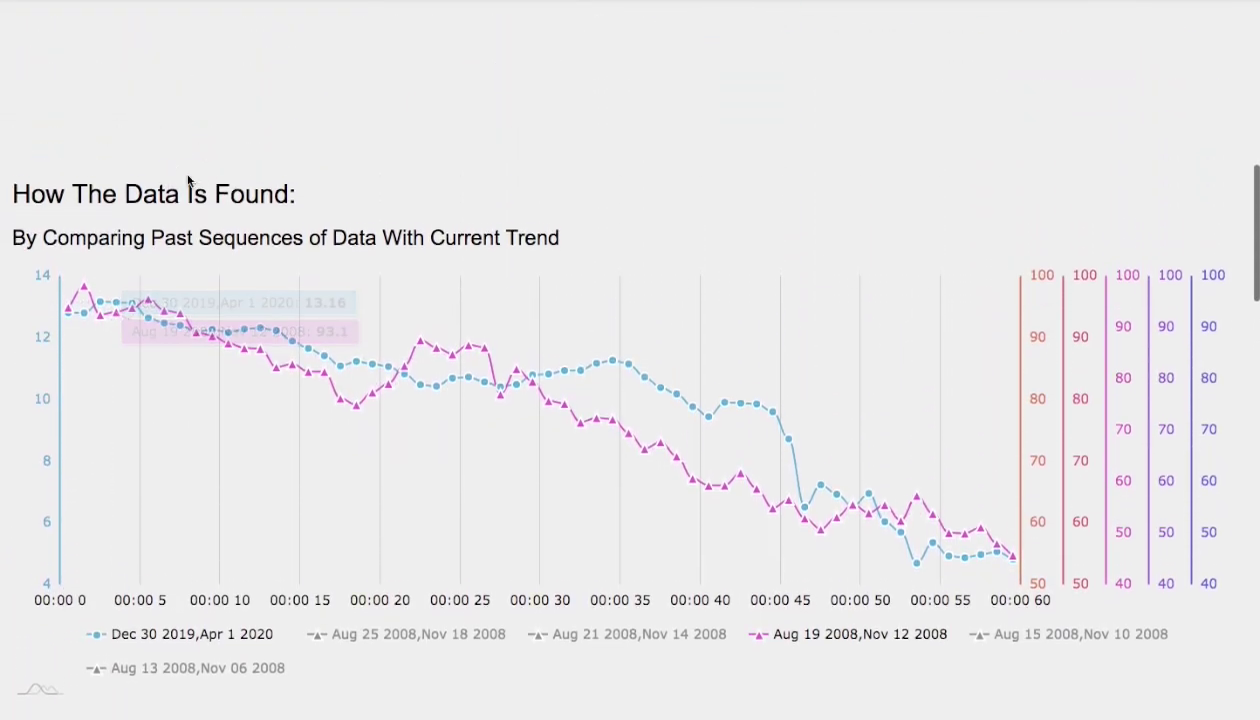
pyautogui.scroll(5, 216, 183)
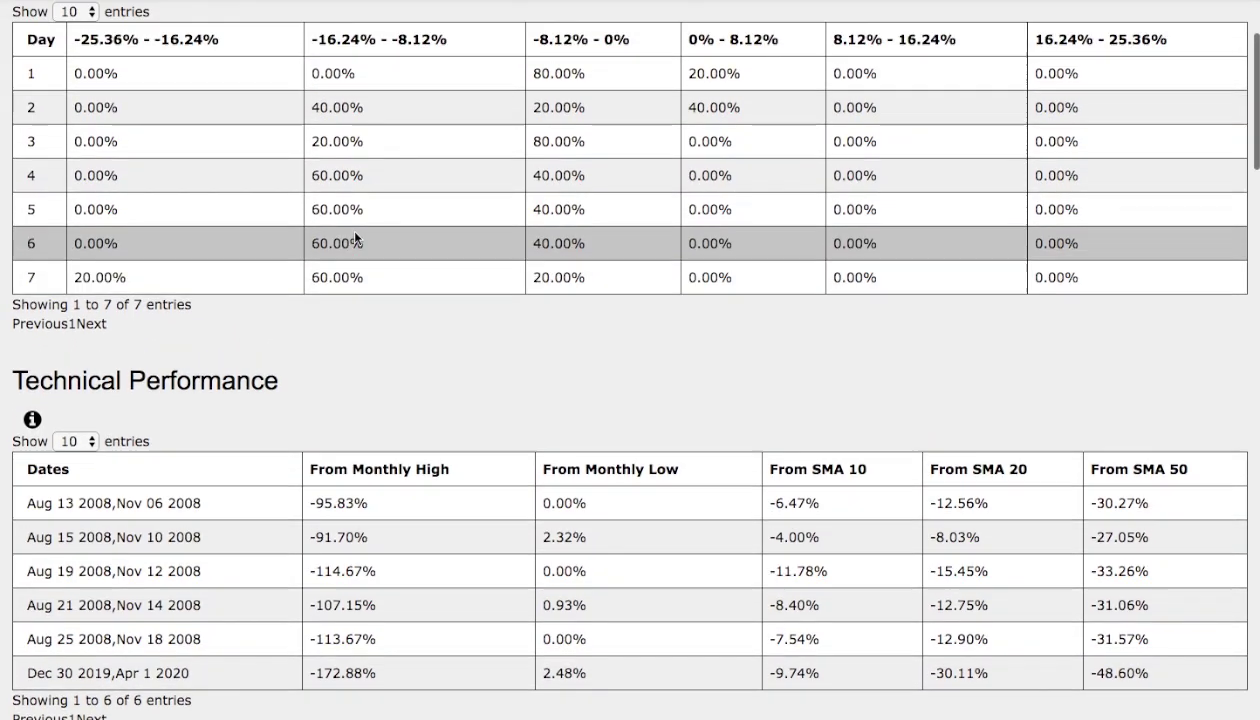
pyautogui.scroll(3, 390, 235)
pyautogui.scroll(-1, 683, 405)
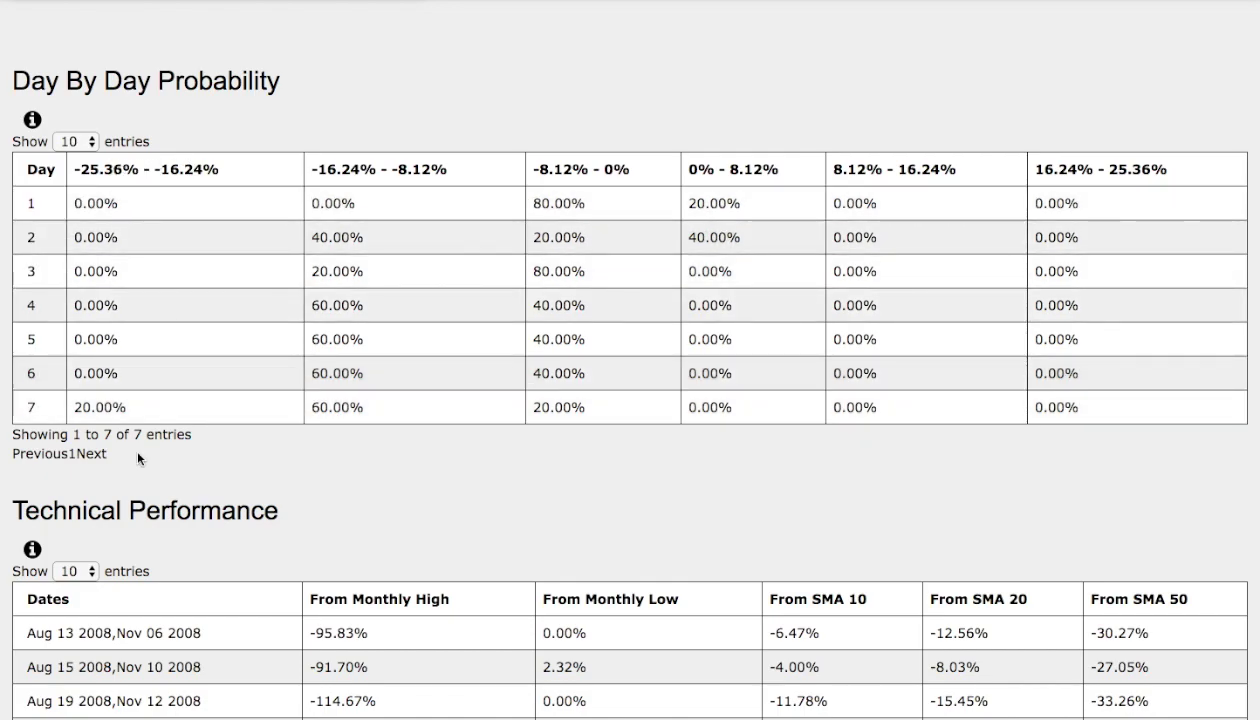
pyautogui.scroll(-2, 96, 465)
pyautogui.scroll(-15, 48, 470)
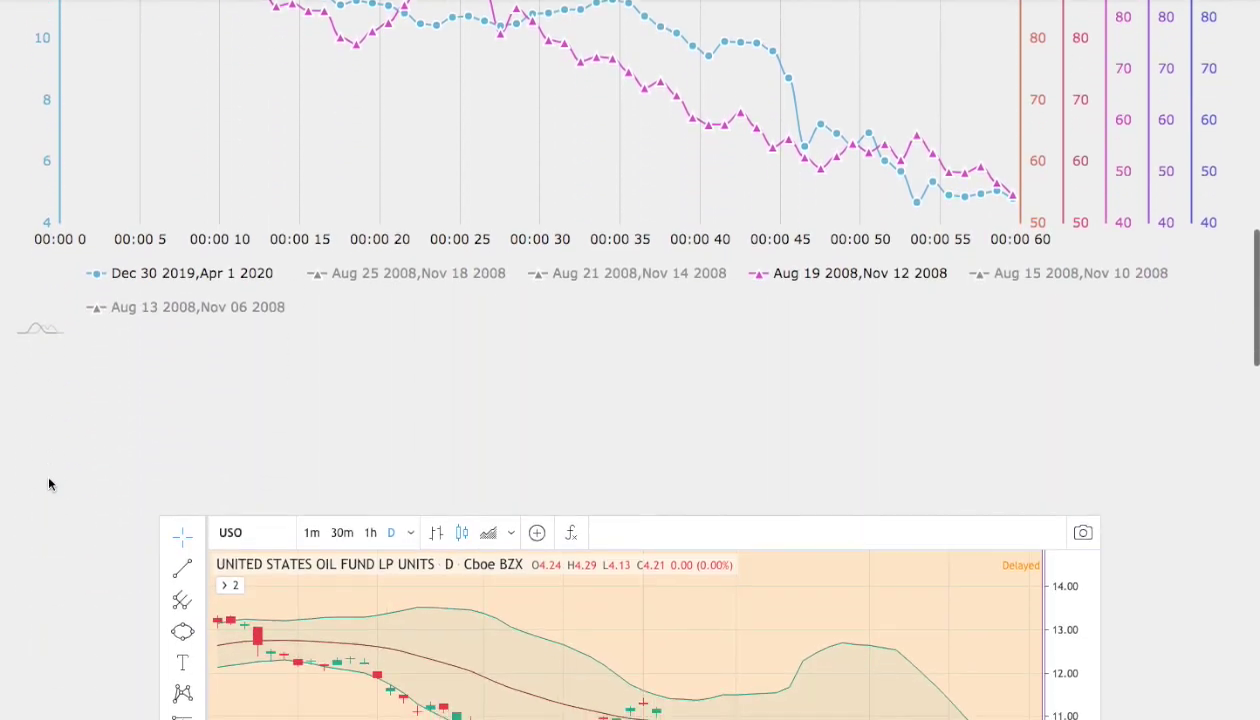
# Advance the In Percentages bar chart's timeline through days 1 to 7
pyautogui.scroll(-15, 54, 475)
pyautogui.scroll(1, 269, 434)
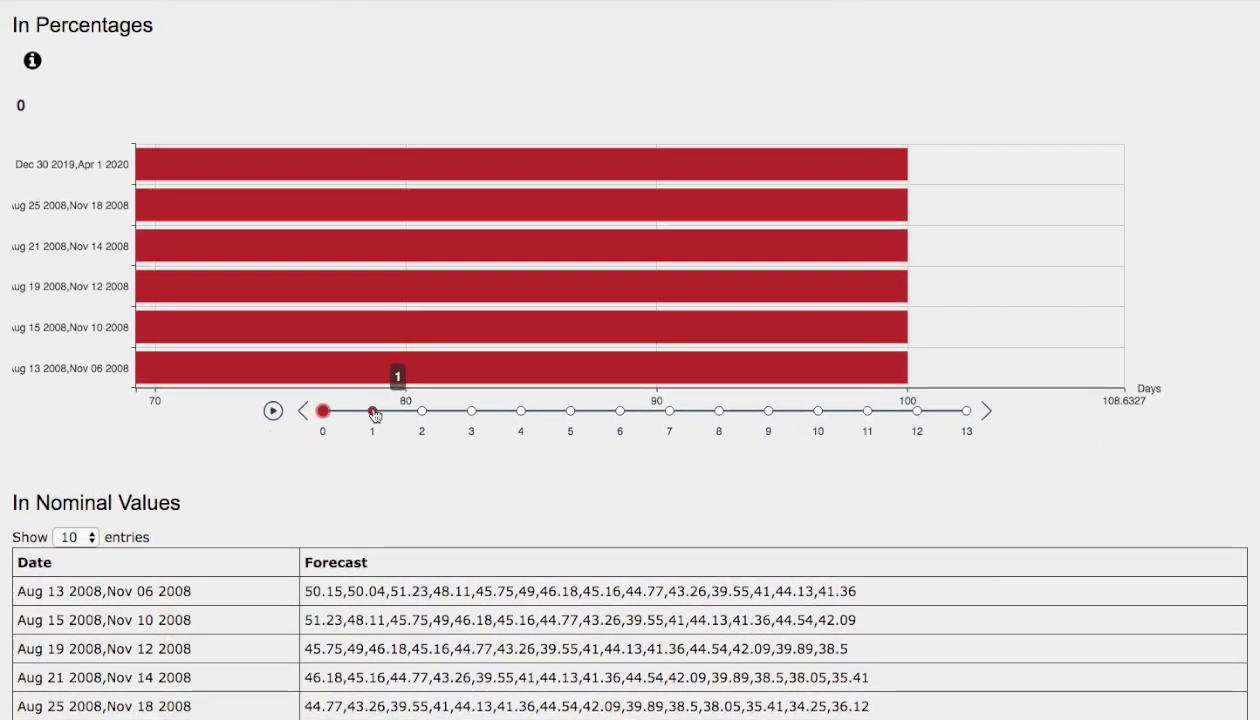
pyautogui.click(373, 413)
pyautogui.click(424, 415)
pyautogui.click(472, 414)
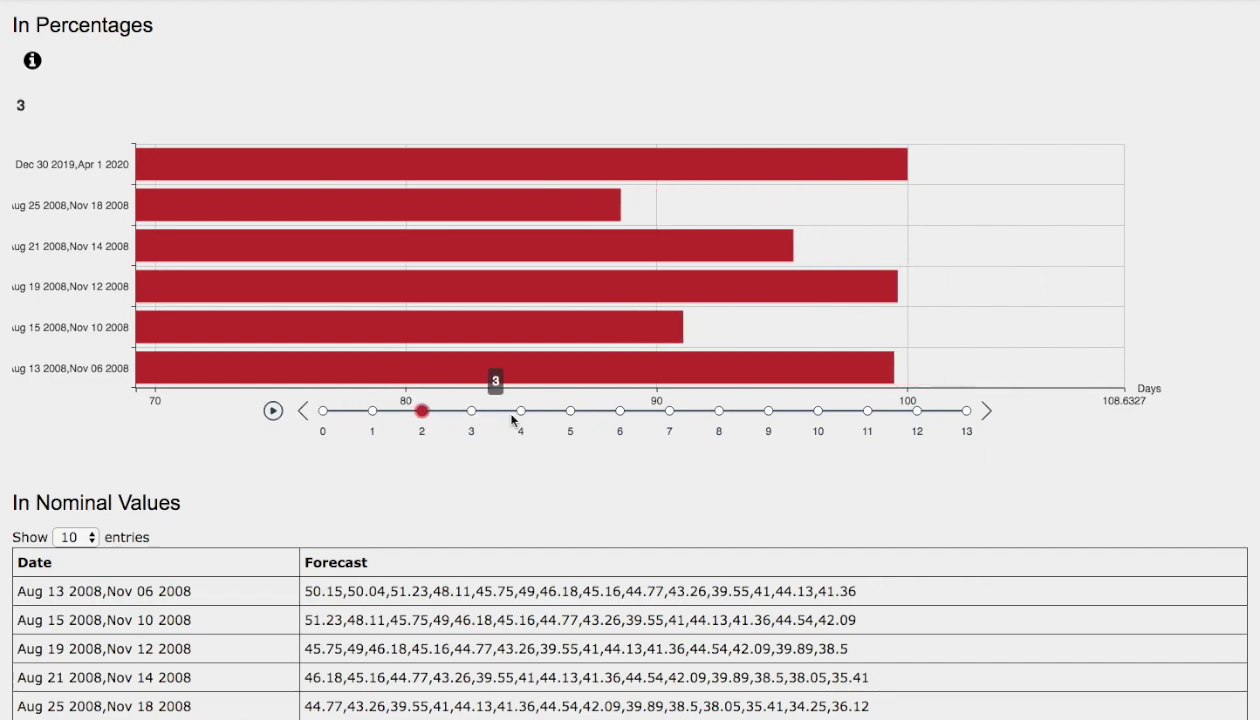
pyautogui.click(522, 414)
pyautogui.click(572, 415)
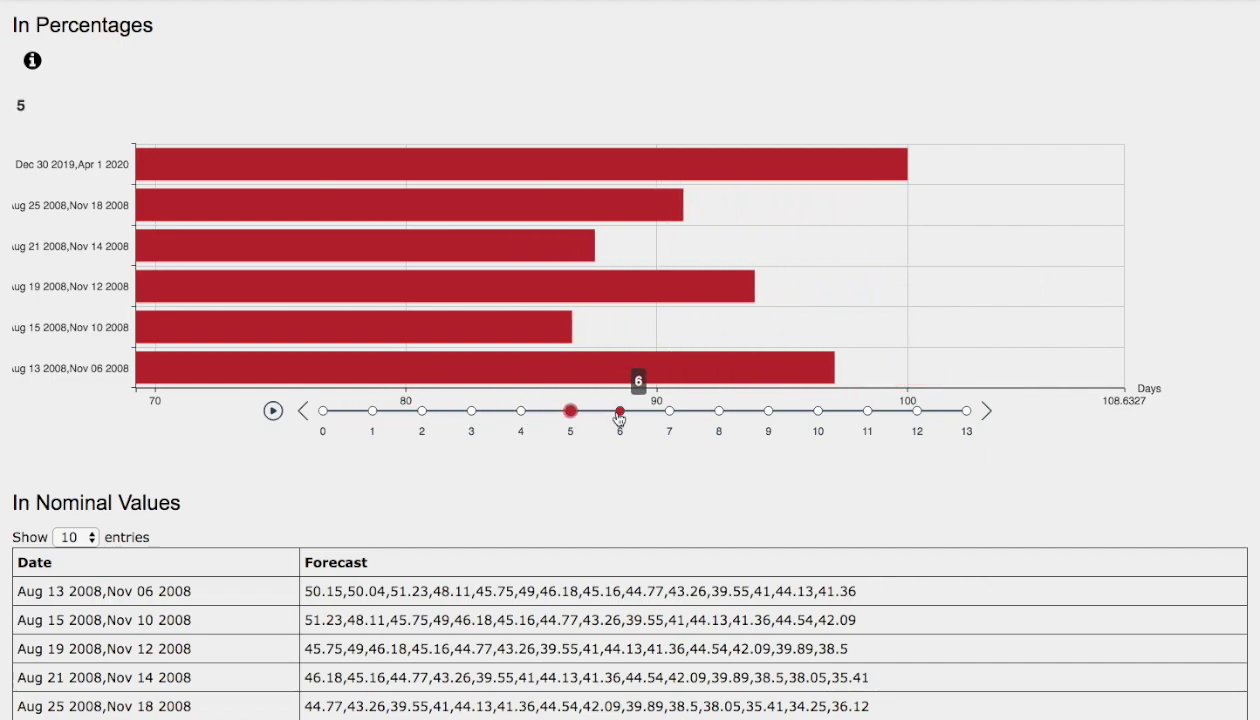
pyautogui.click(620, 413)
pyautogui.click(669, 413)
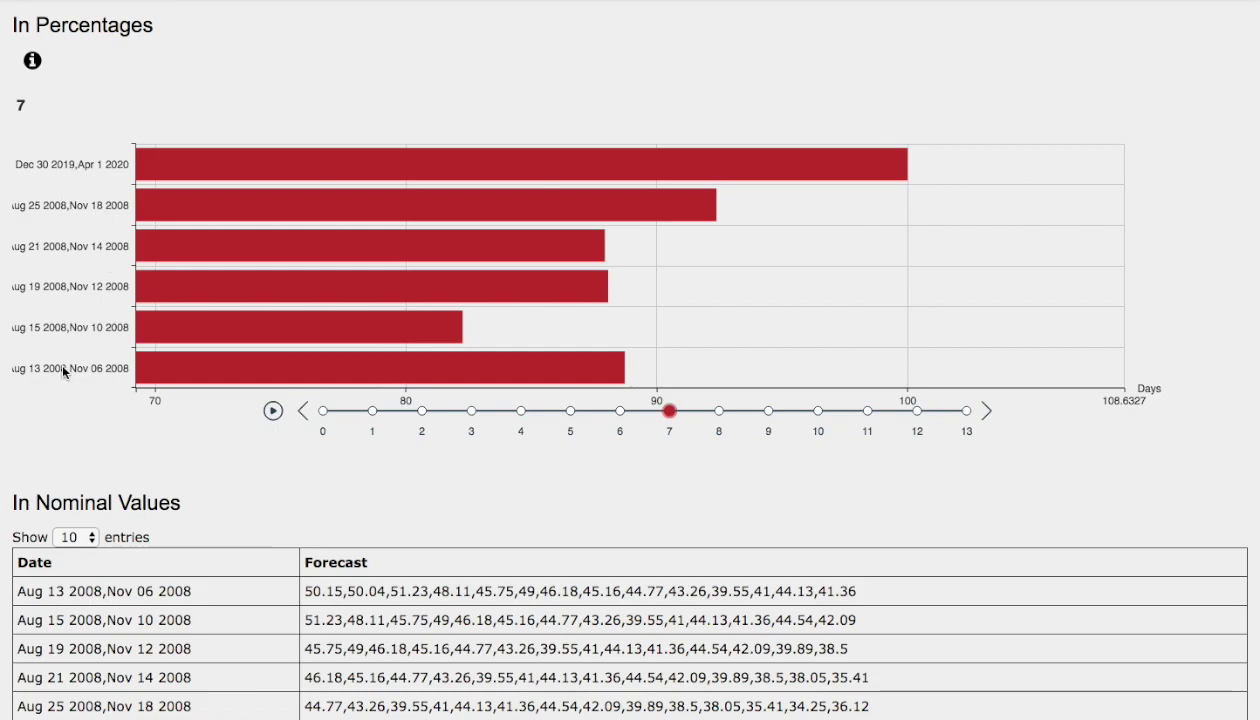
pyautogui.scroll(7, 66, 377)
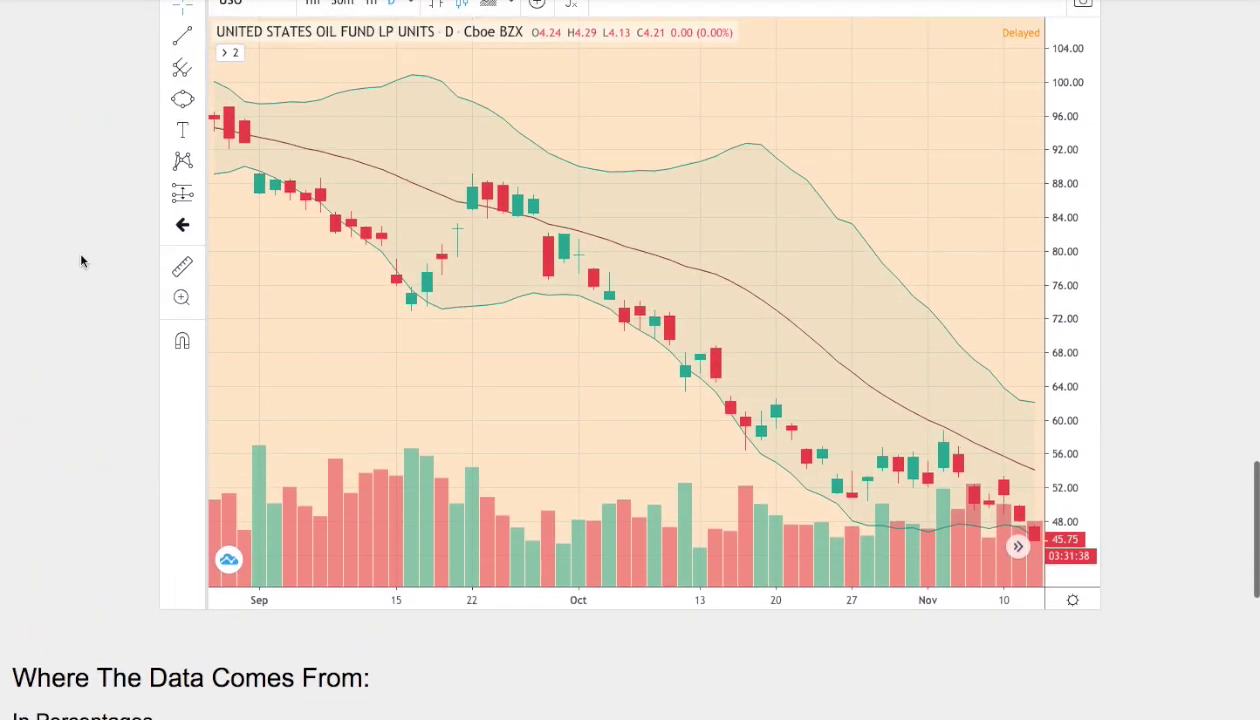
# Scroll past the Sep–Nov 2008 chart up to the January–April 2020 USO Bollinger chart
pyautogui.scroll(8, 79, 252)
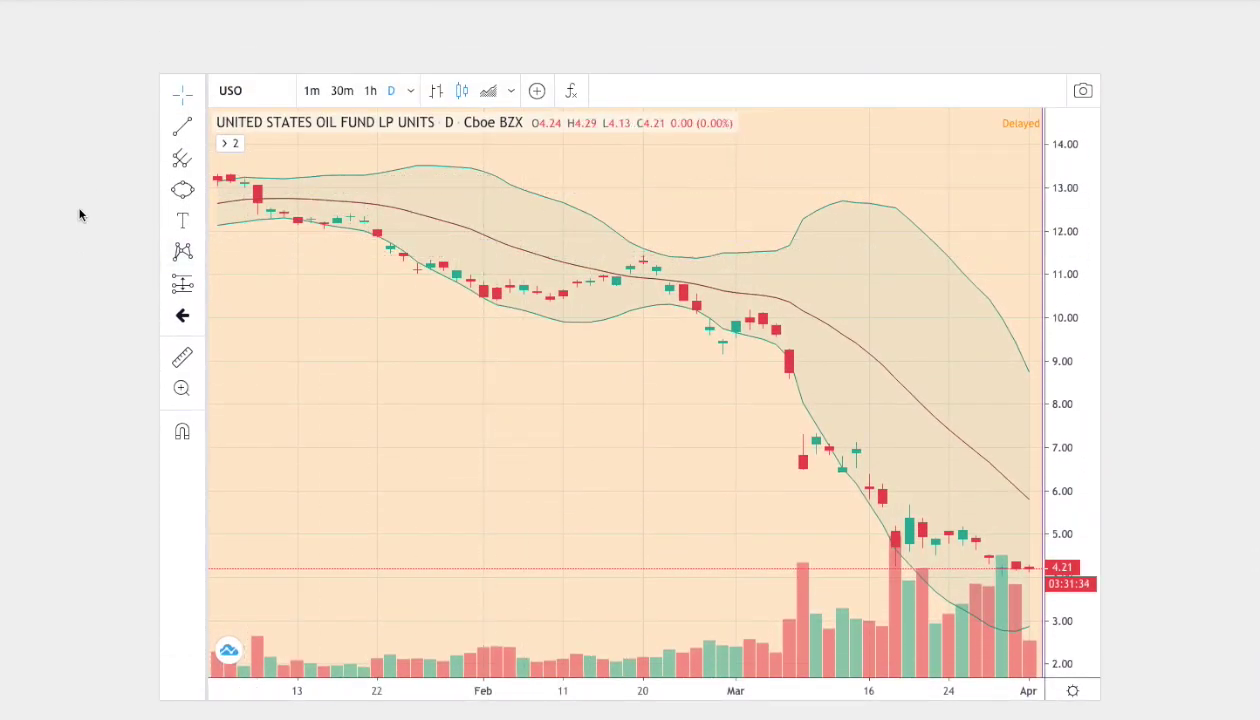
pyautogui.scroll(-8, 79, 215)
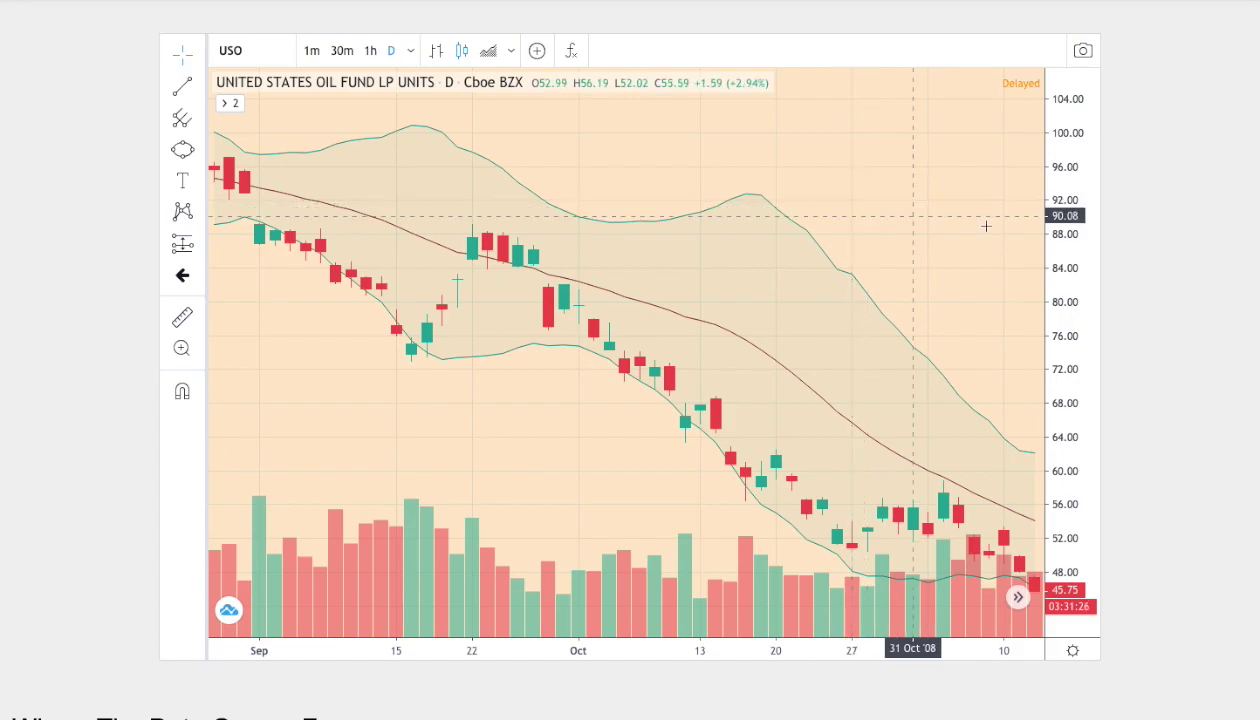
pyautogui.scroll(10, 1195, 263)
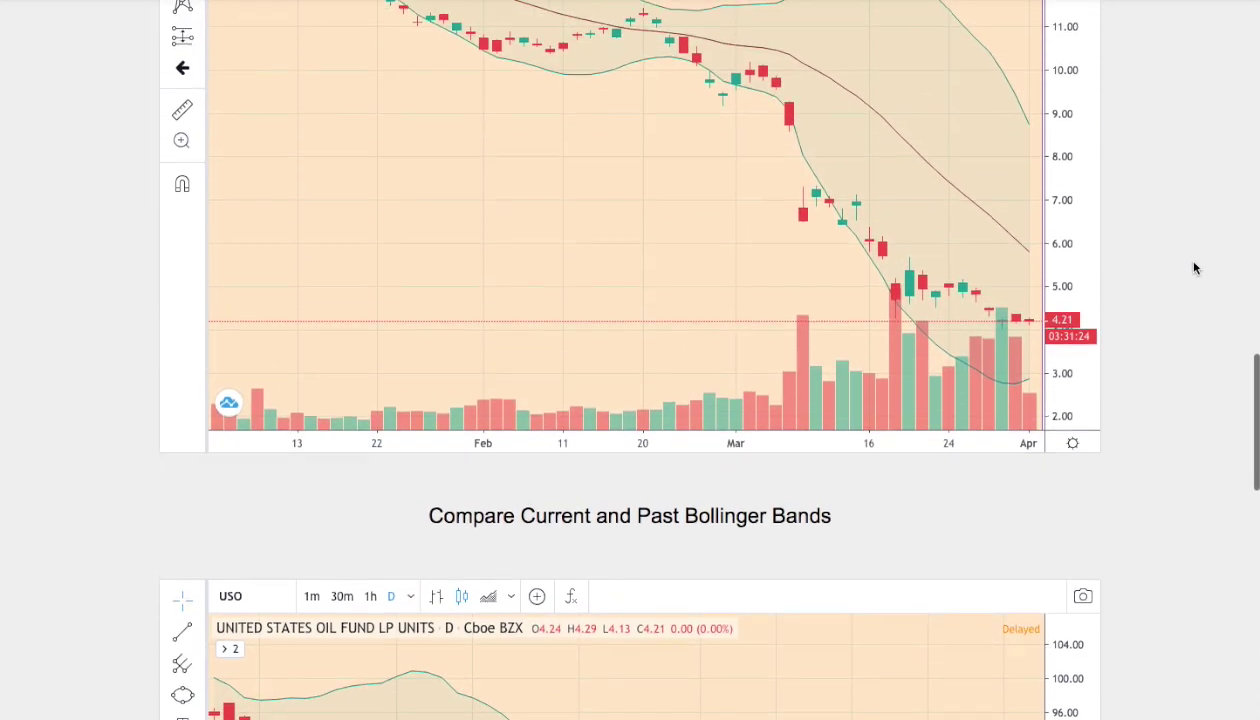
pyautogui.scroll(3, 1195, 270)
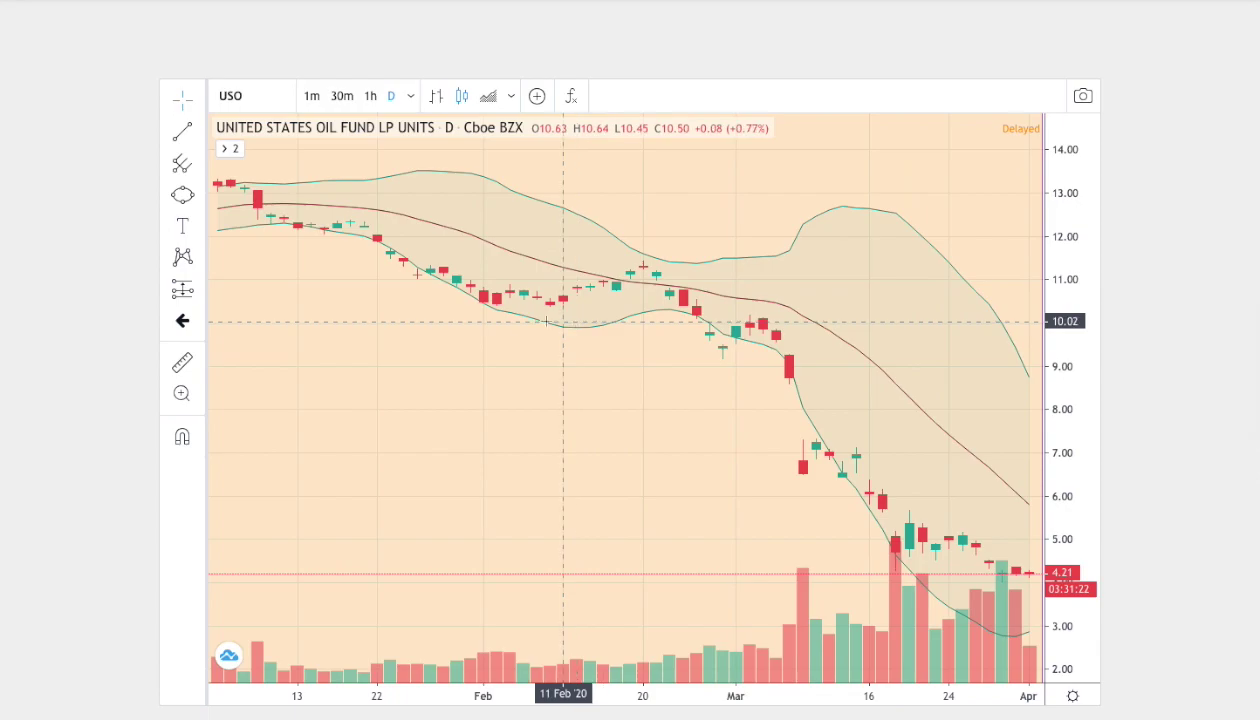
# Draw a green-filled ellipse around the early January 2020 candles
pyautogui.click(200, 197)
pyautogui.click(225, 294)
pyautogui.click(229, 165)
pyautogui.click(284, 195)
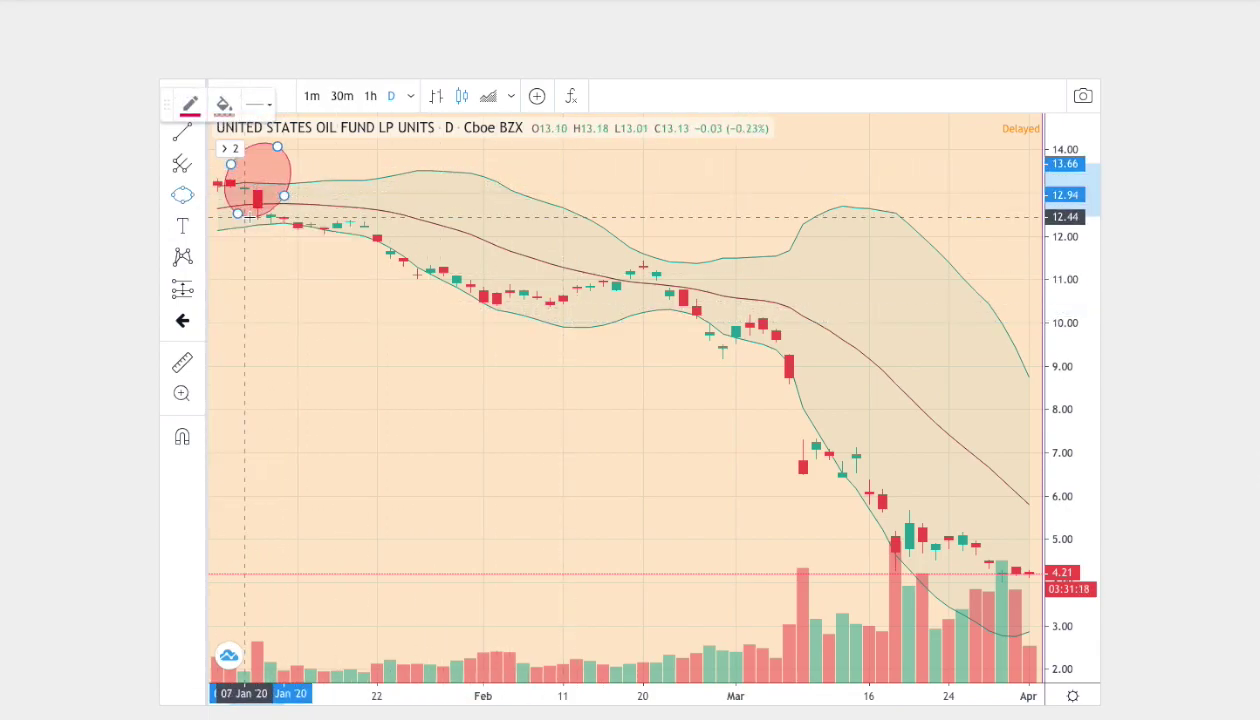
pyautogui.click(244, 216)
pyautogui.click(221, 104)
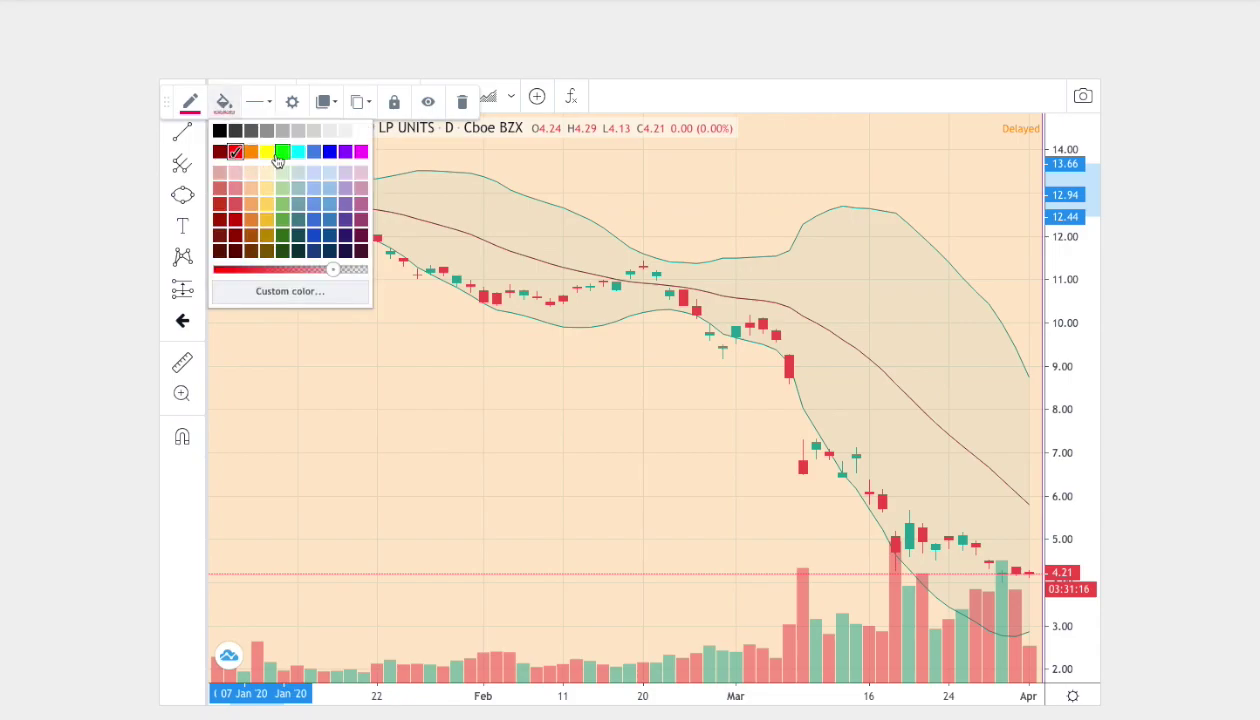
pyautogui.click(281, 153)
# Draw a red-filled ellipse across the late January to early February candles
pyautogui.click(201, 197)
pyautogui.click(245, 298)
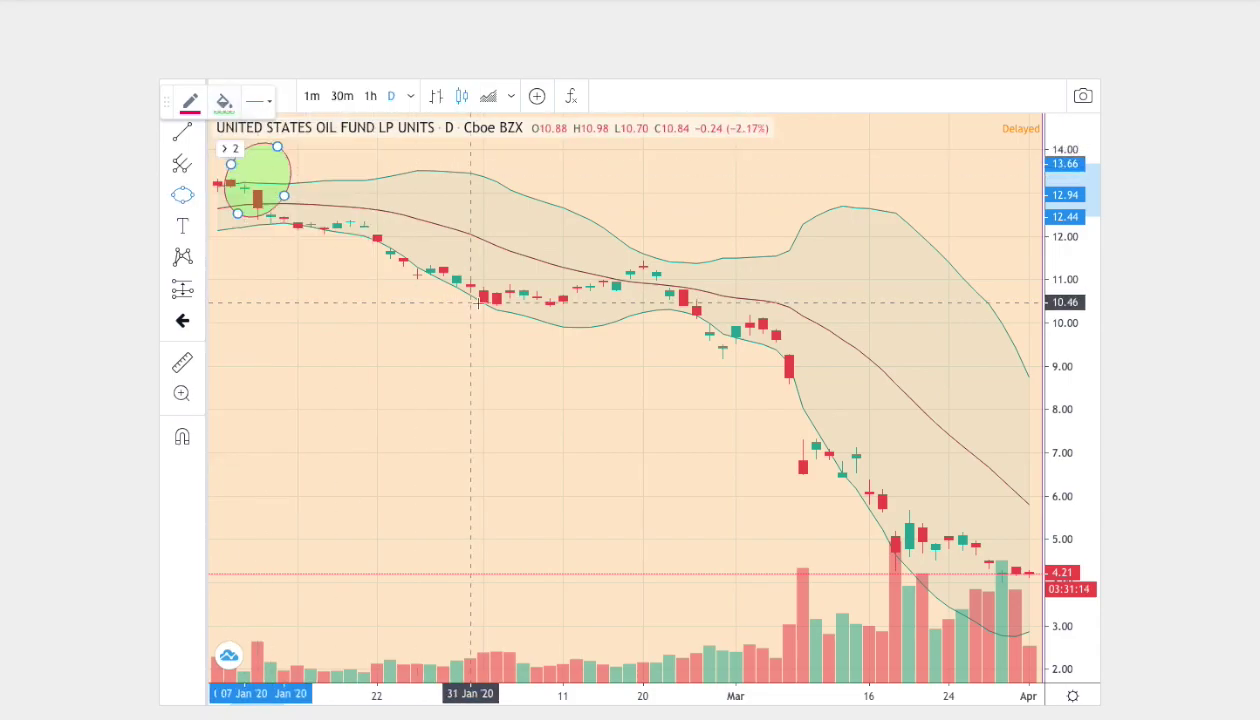
pyautogui.click(443, 295)
pyautogui.click(536, 302)
pyautogui.click(487, 330)
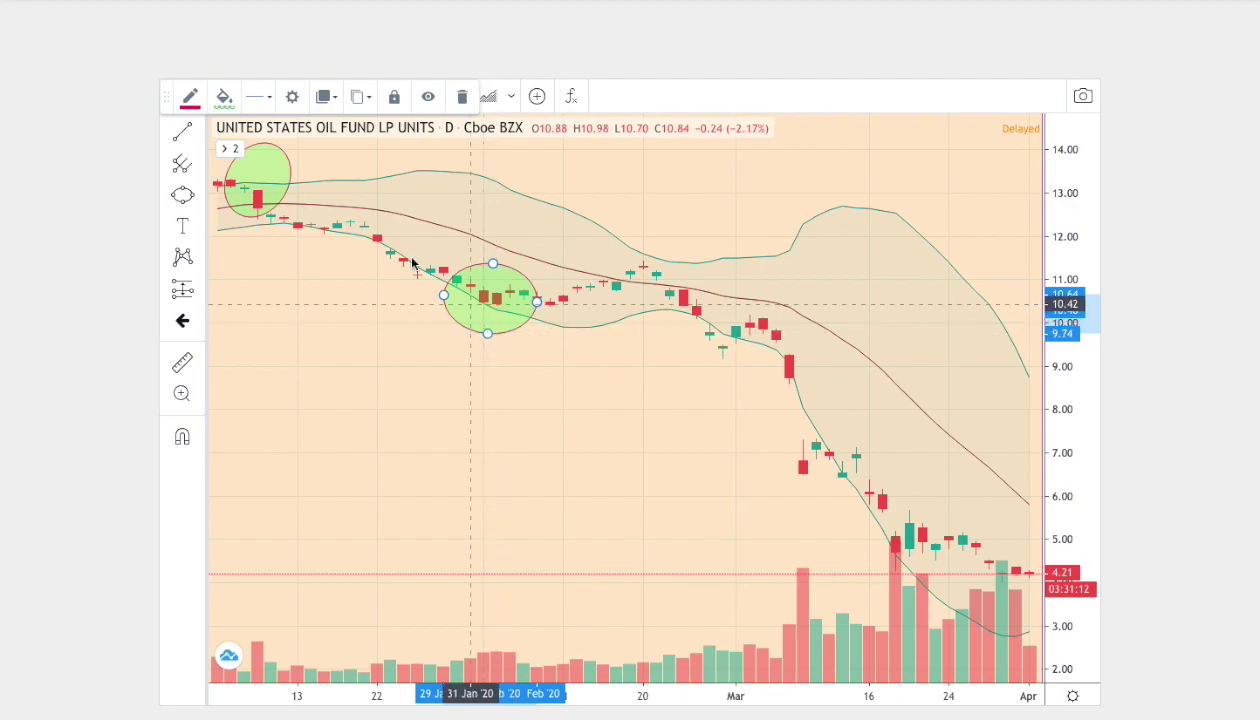
pyautogui.click(224, 100)
pyautogui.click(221, 162)
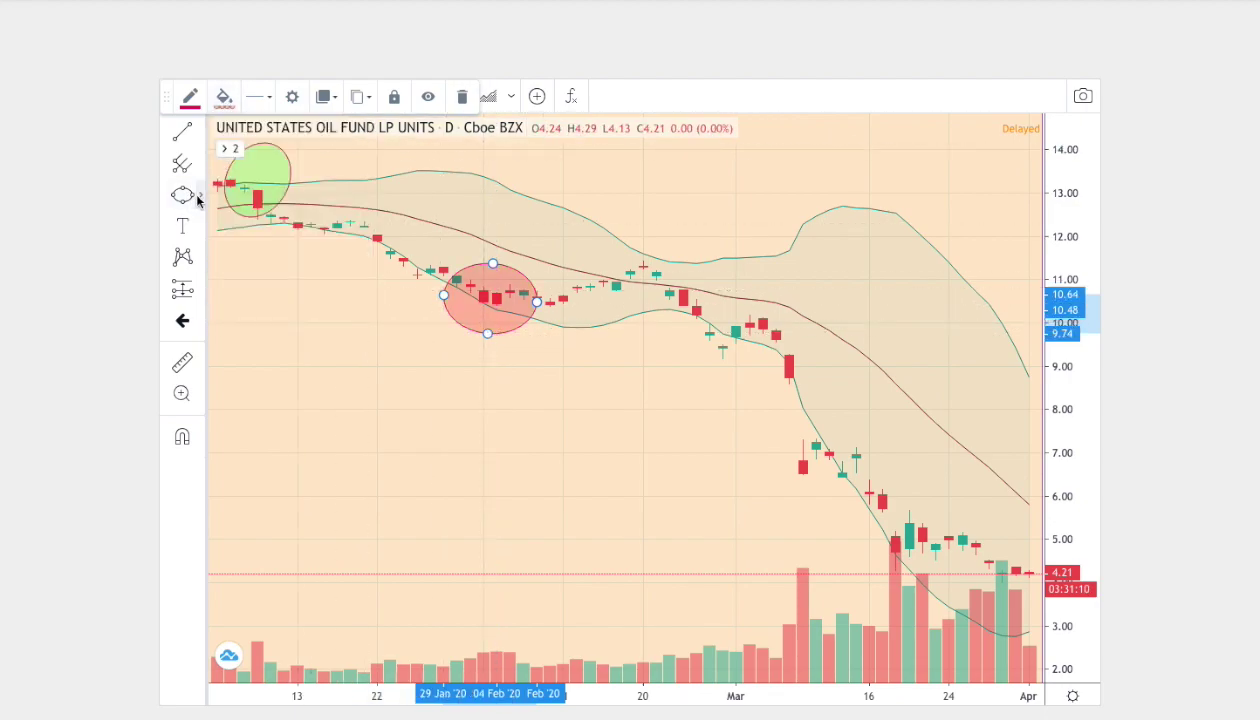
# Circle the mid-March candles with another red ellipse
pyautogui.click(200, 197)
pyautogui.click(240, 296)
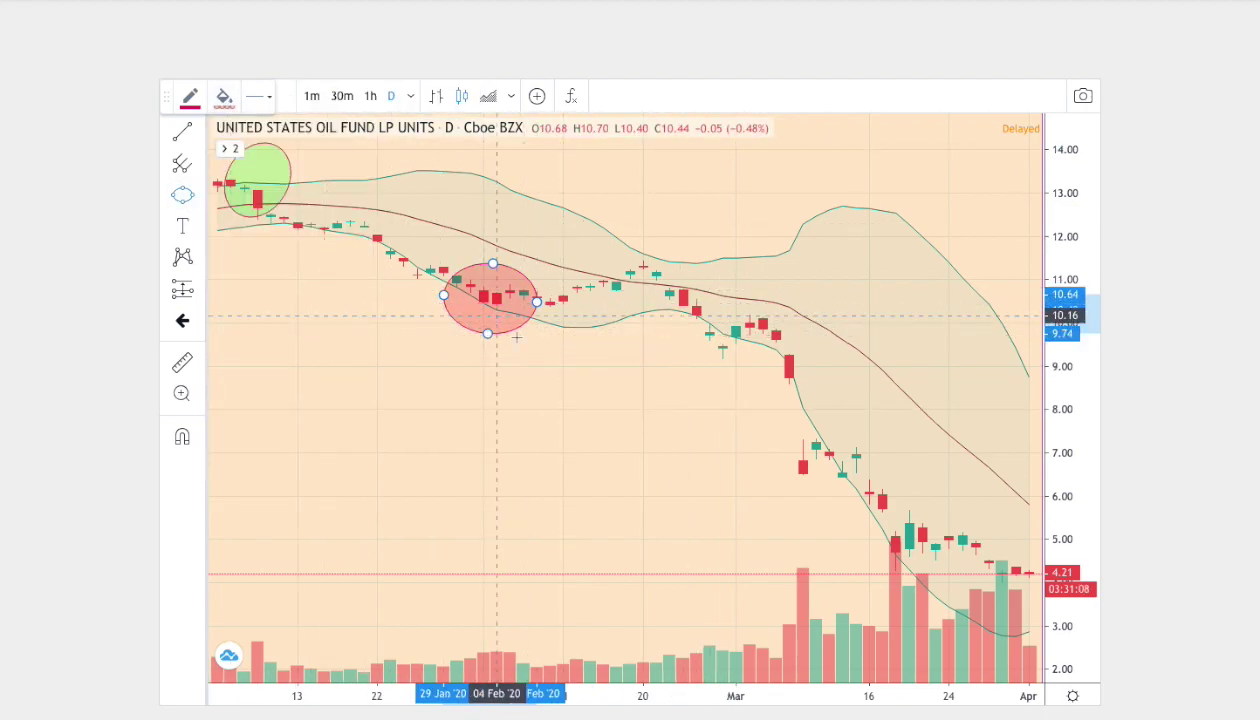
pyautogui.click(843, 537)
pyautogui.click(949, 558)
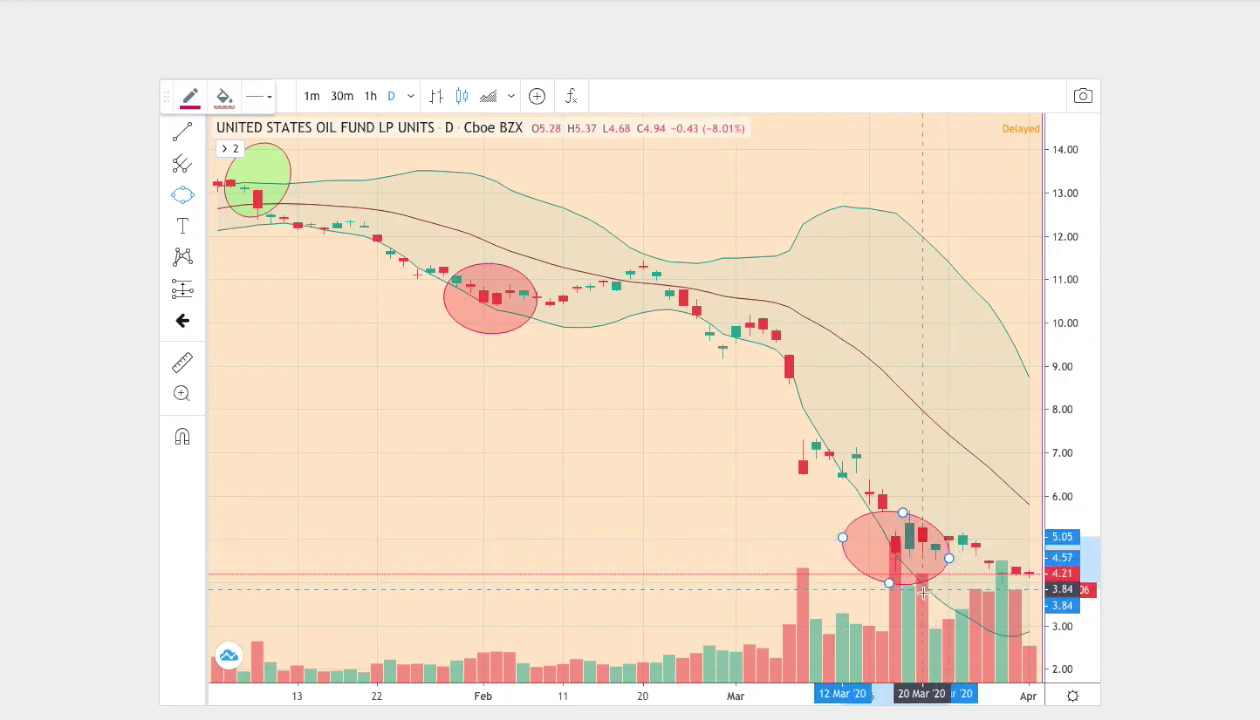
pyautogui.click(919, 594)
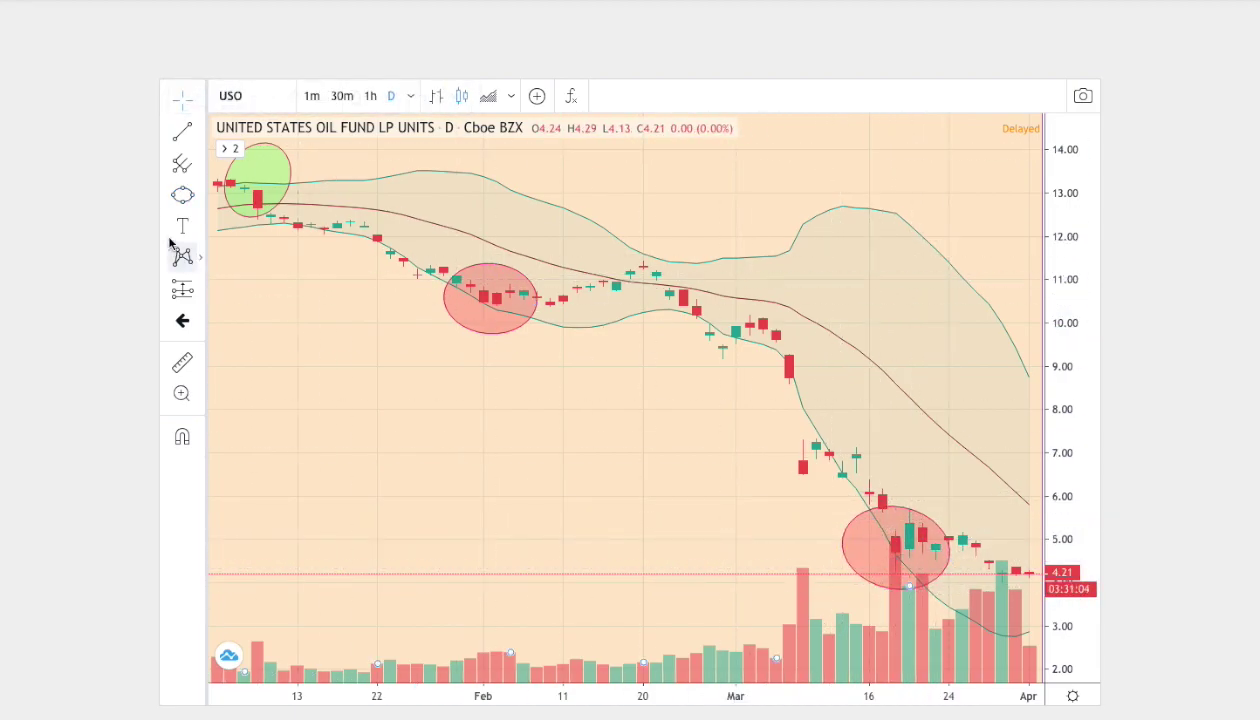
# Add a purple-blue ellipse around the 20 February candles, then scroll down to the 2008 chart
pyautogui.click(189, 202)
pyautogui.click(245, 295)
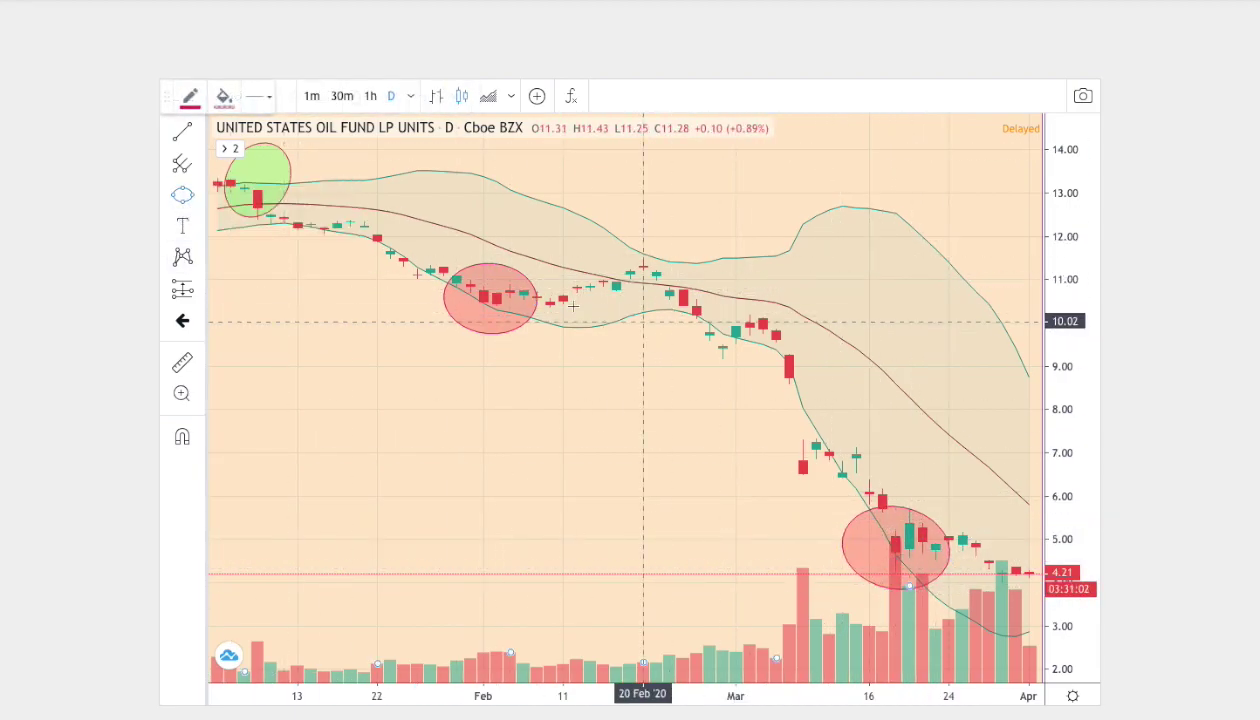
pyautogui.click(617, 259)
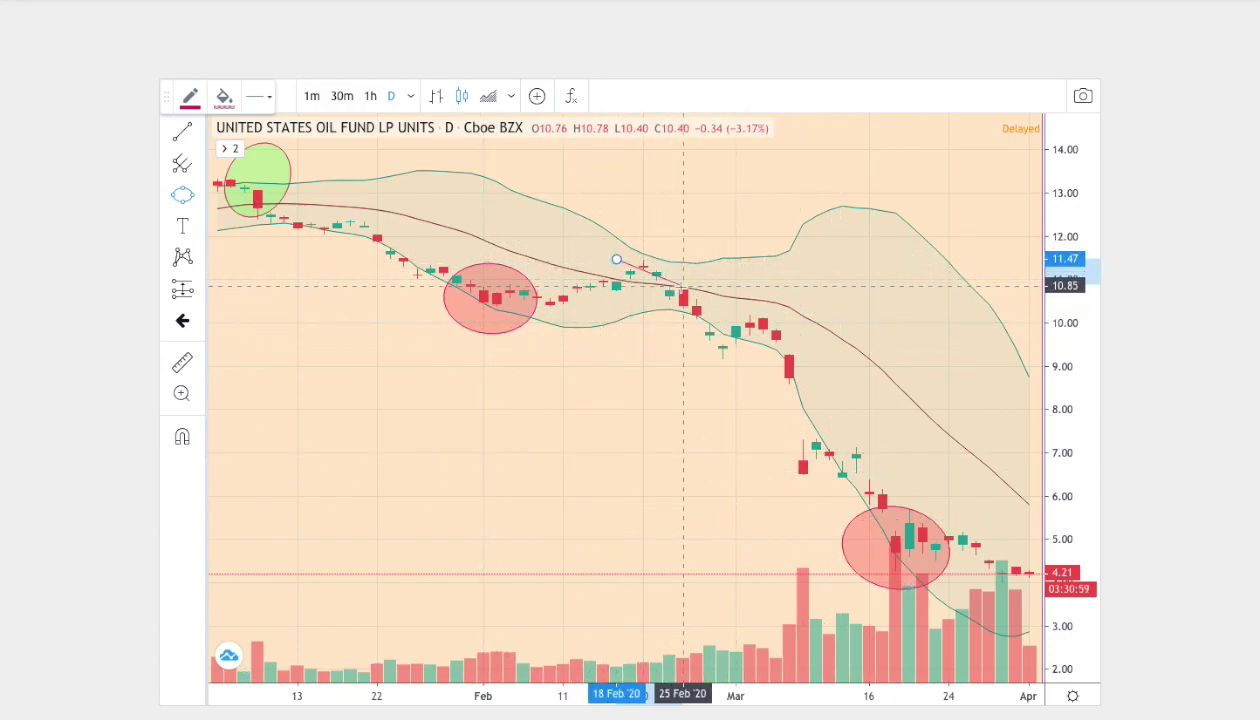
pyautogui.click(224, 96)
pyautogui.click(329, 147)
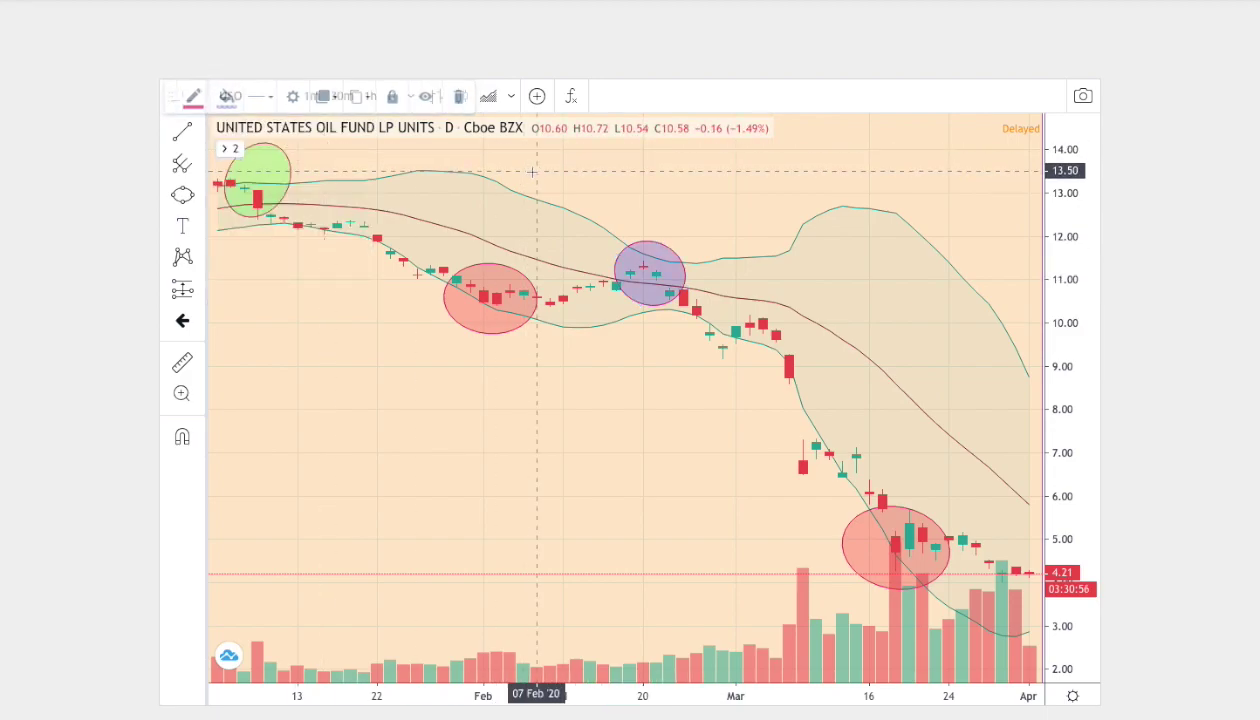
pyautogui.scroll(-3, 1150, 343)
pyautogui.scroll(-5, 1134, 330)
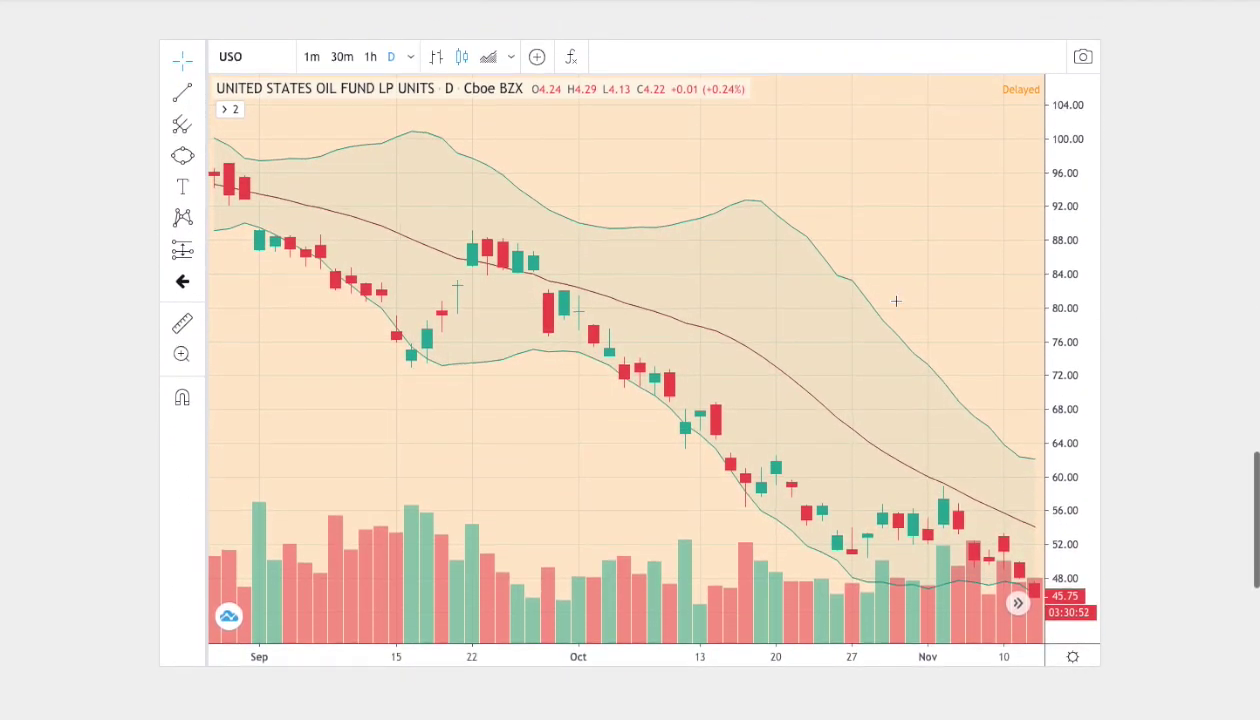
# Draw a green-filled ellipse around the early-September 2008 top candles
pyautogui.click(195, 156)
pyautogui.click(240, 258)
pyautogui.click(213, 156)
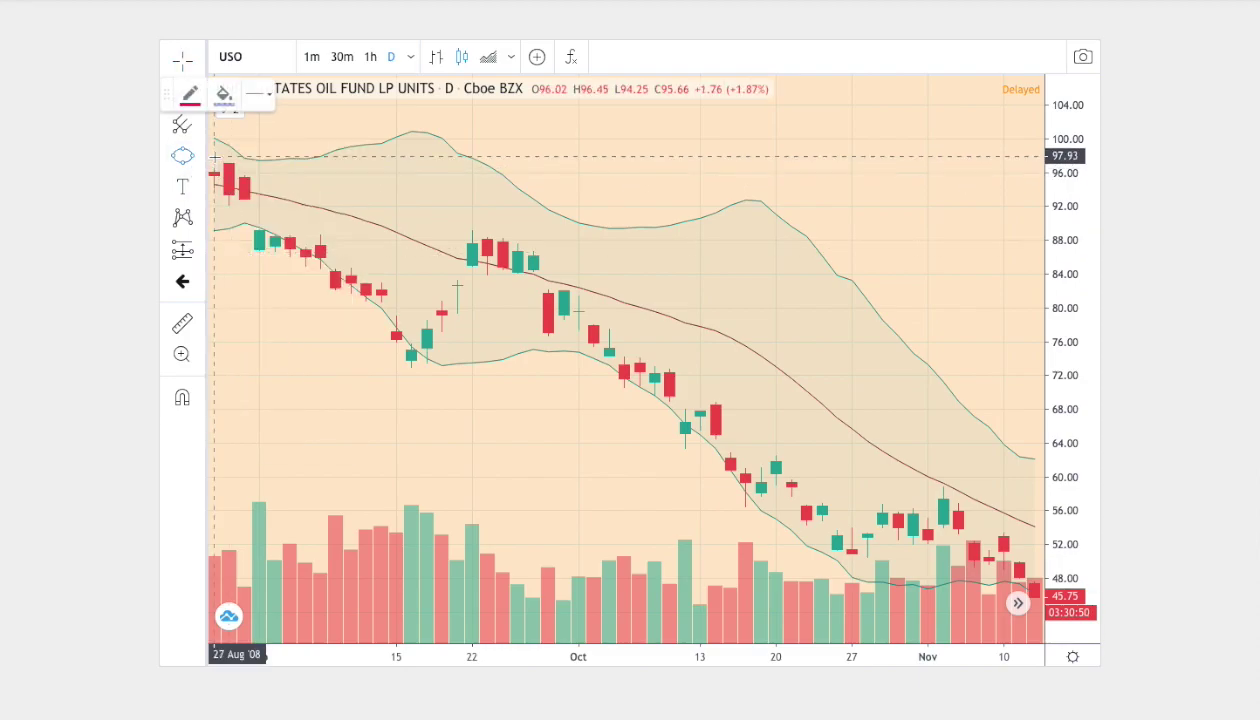
pyautogui.click(274, 184)
pyautogui.click(259, 139)
pyautogui.click(224, 91)
pyautogui.click(268, 137)
# Draw a red-filled ellipse around the mid-September candles
pyautogui.click(205, 163)
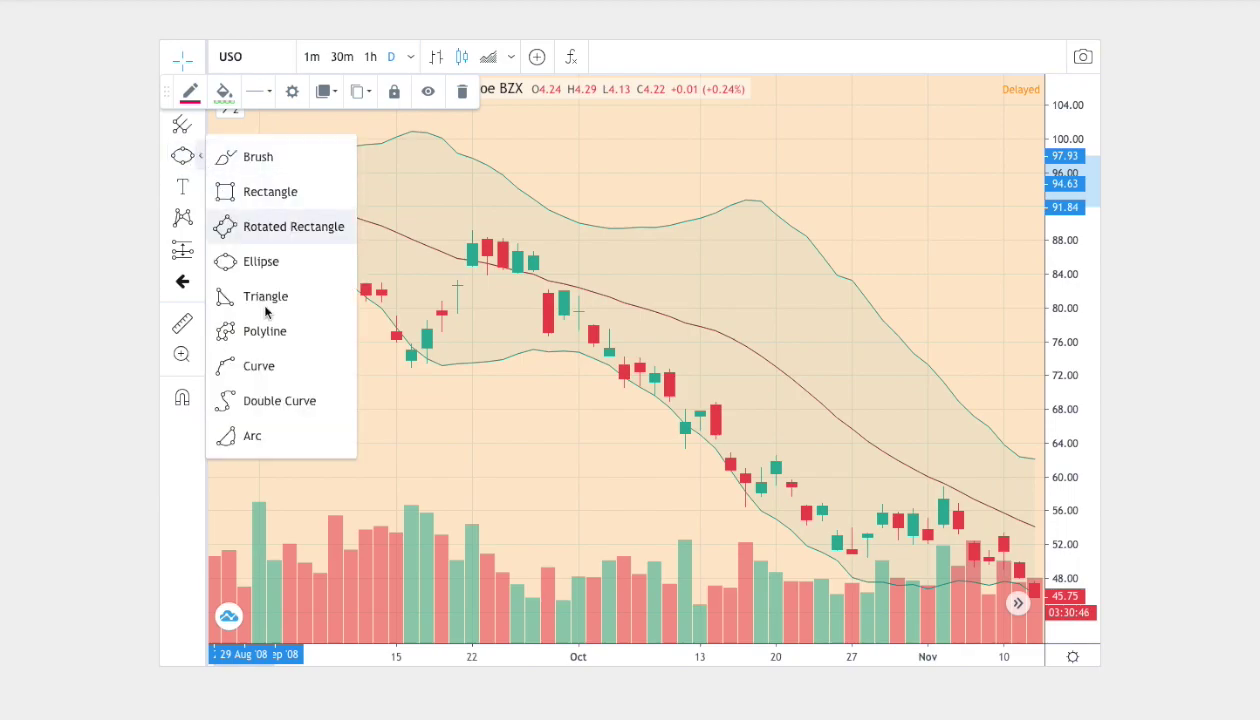
pyautogui.click(240, 259)
pyautogui.click(366, 318)
pyautogui.click(457, 358)
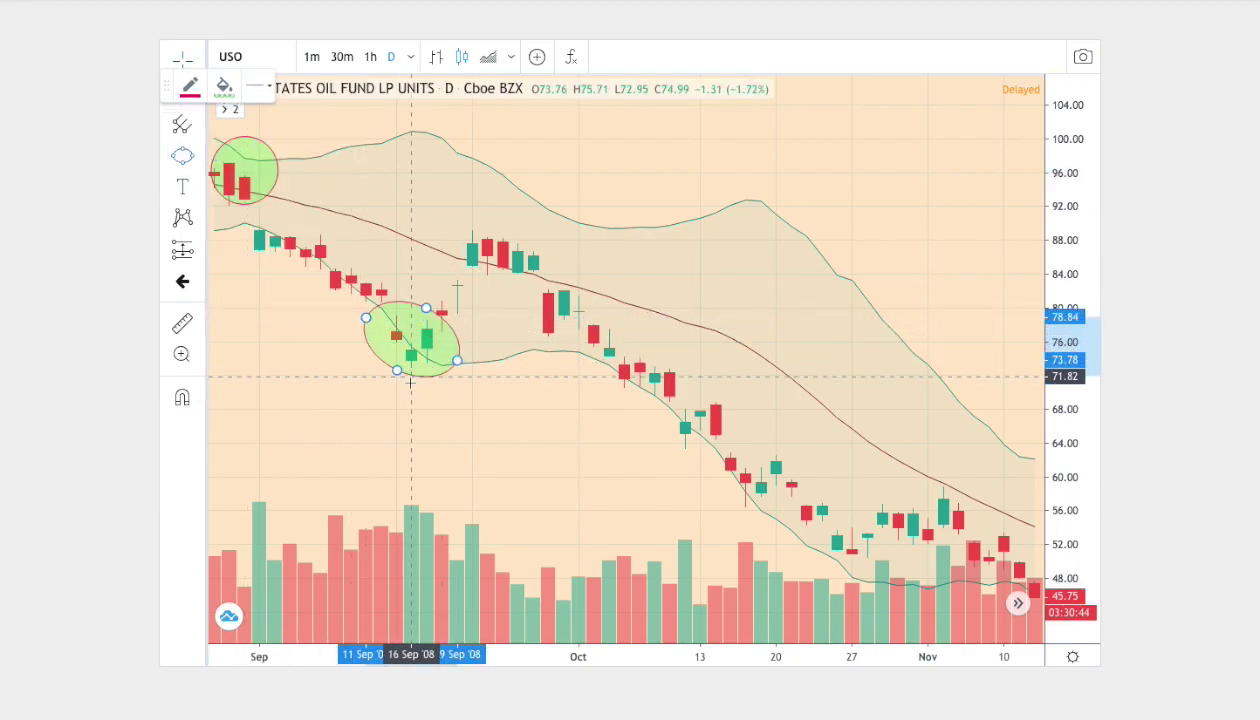
pyautogui.click(391, 381)
pyautogui.click(232, 93)
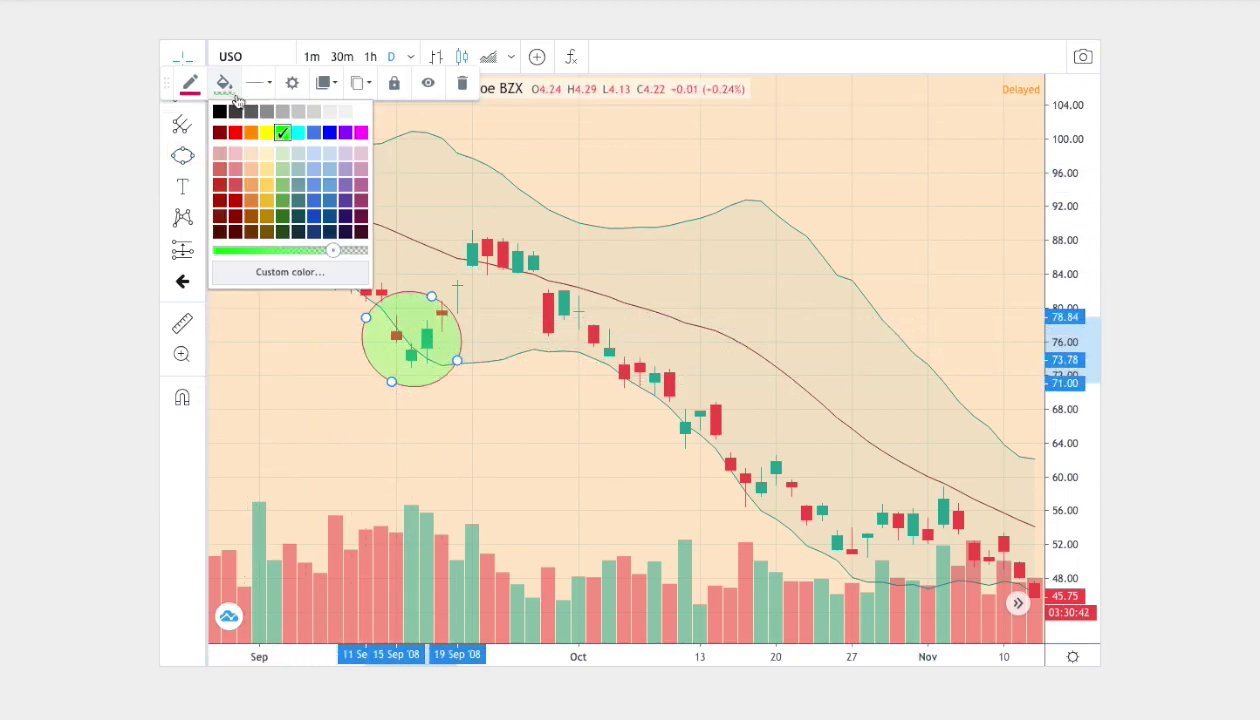
pyautogui.click(235, 132)
# Circle the late-October candles near 52 with a red ellipse
pyautogui.click(205, 163)
pyautogui.click(240, 252)
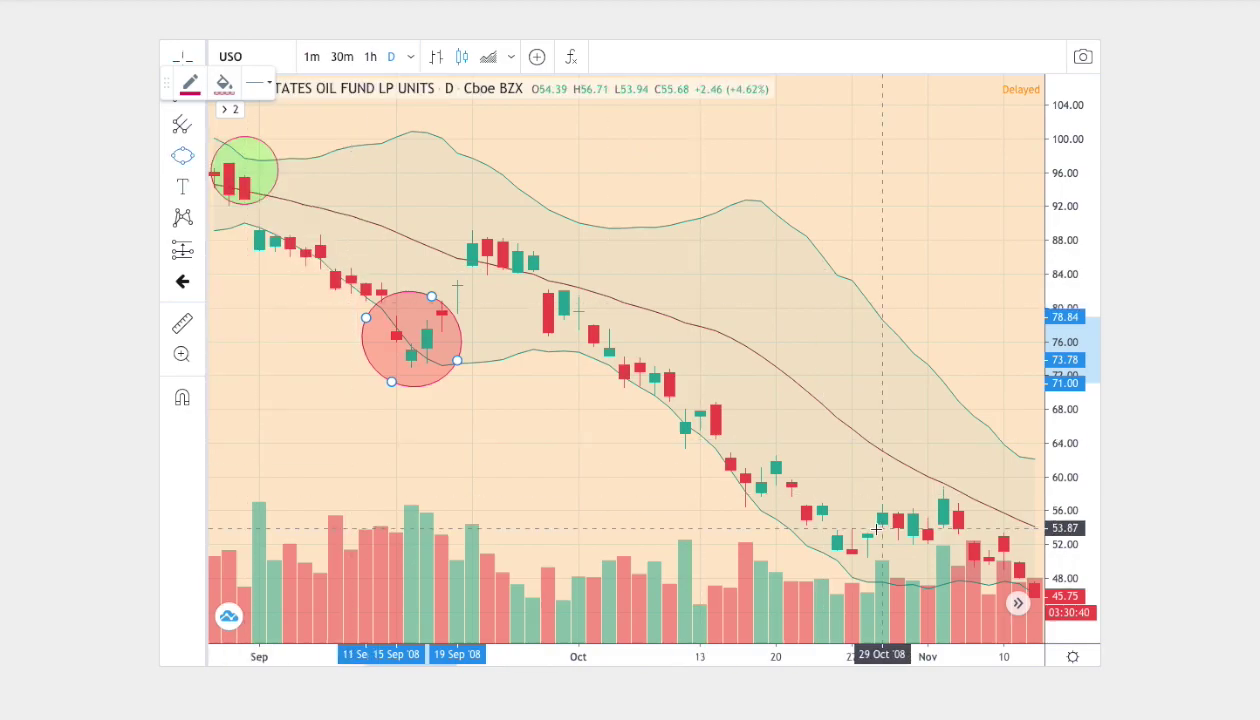
pyautogui.click(758, 520)
pyautogui.click(849, 550)
pyautogui.click(807, 580)
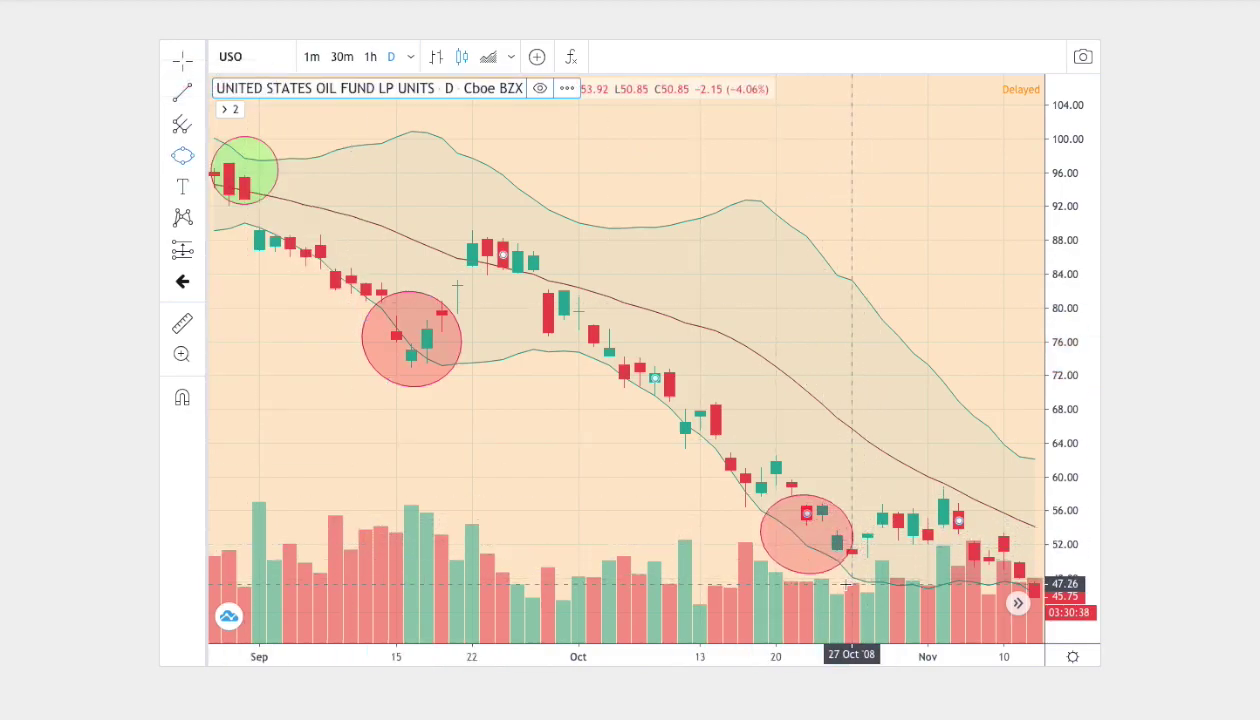
# Add a purple ellipse around the late-September candles near 88 and deselect the drawings
pyautogui.click(197, 160)
pyautogui.click(238, 259)
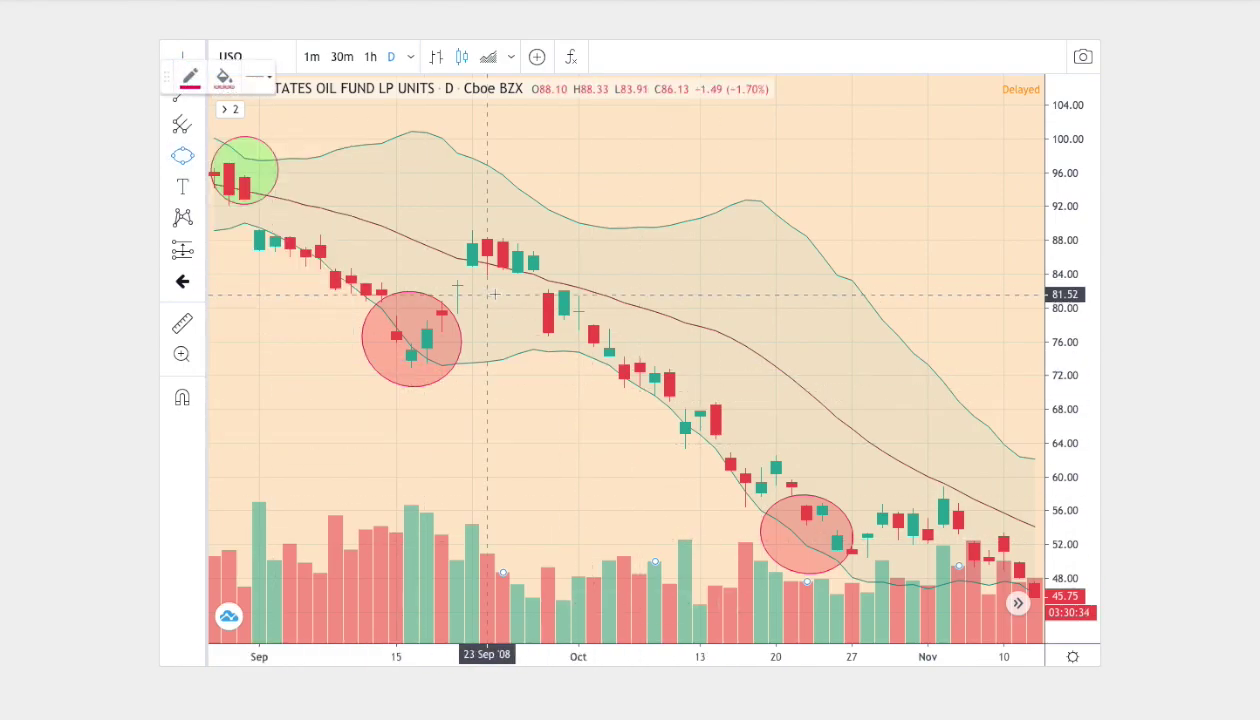
pyautogui.click(472, 235)
pyautogui.click(563, 276)
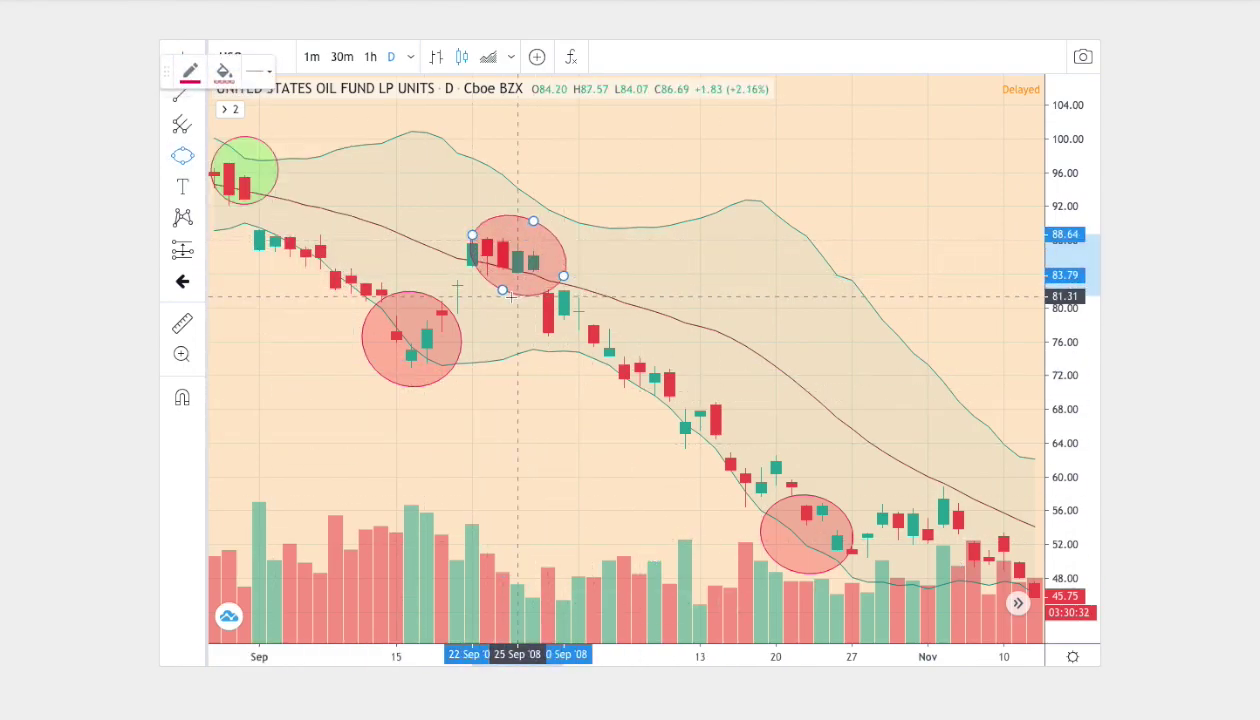
pyautogui.click(499, 296)
pyautogui.click(223, 70)
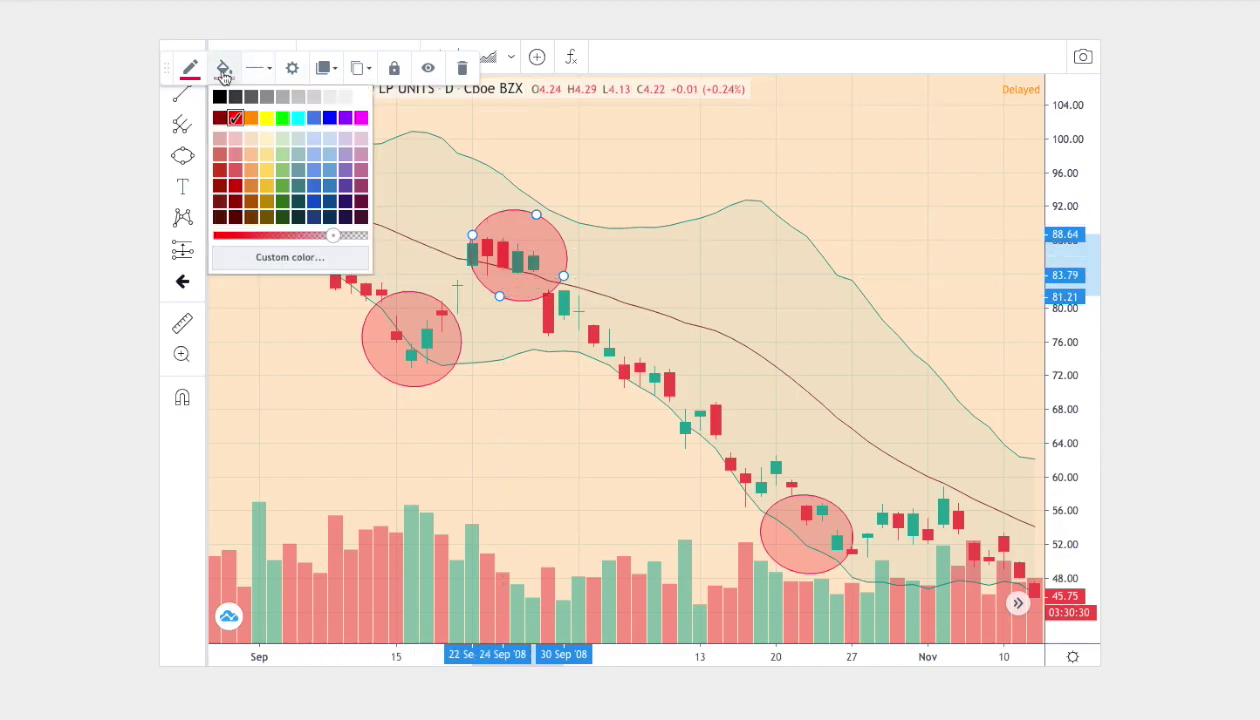
pyautogui.click(345, 118)
pyautogui.click(655, 226)
pyautogui.click(801, 591)
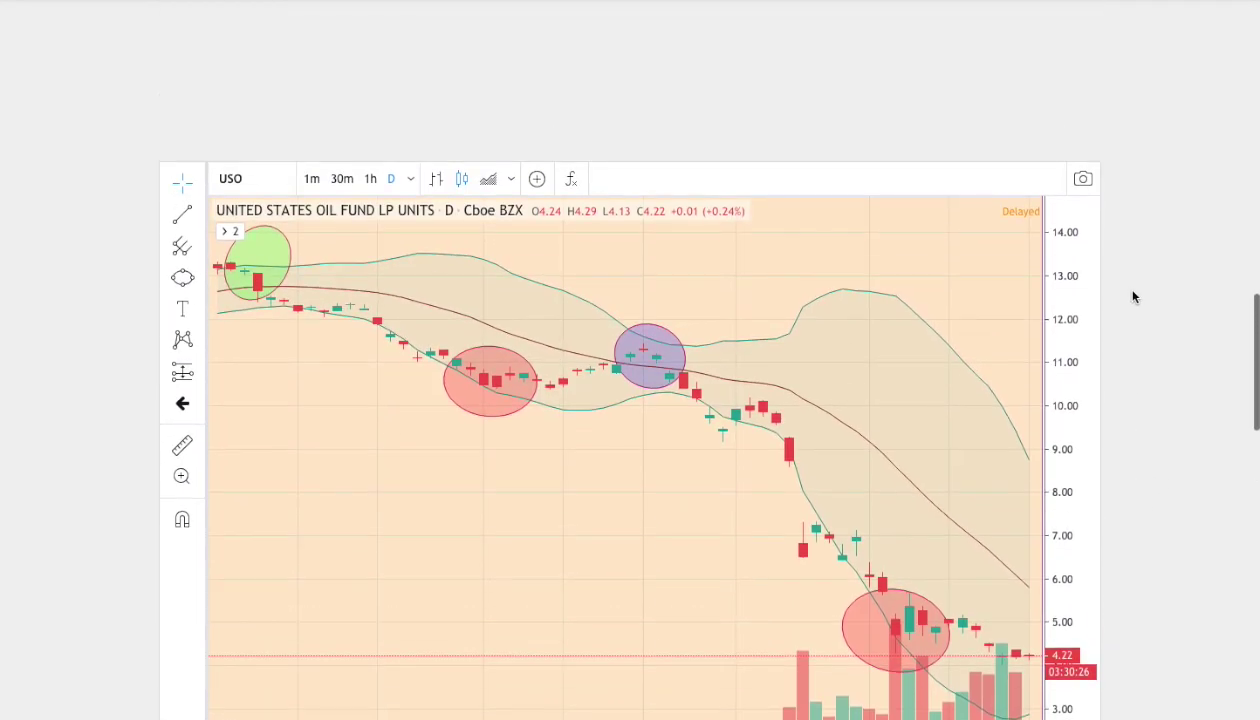
pyautogui.scroll(-2, 1114, 284)
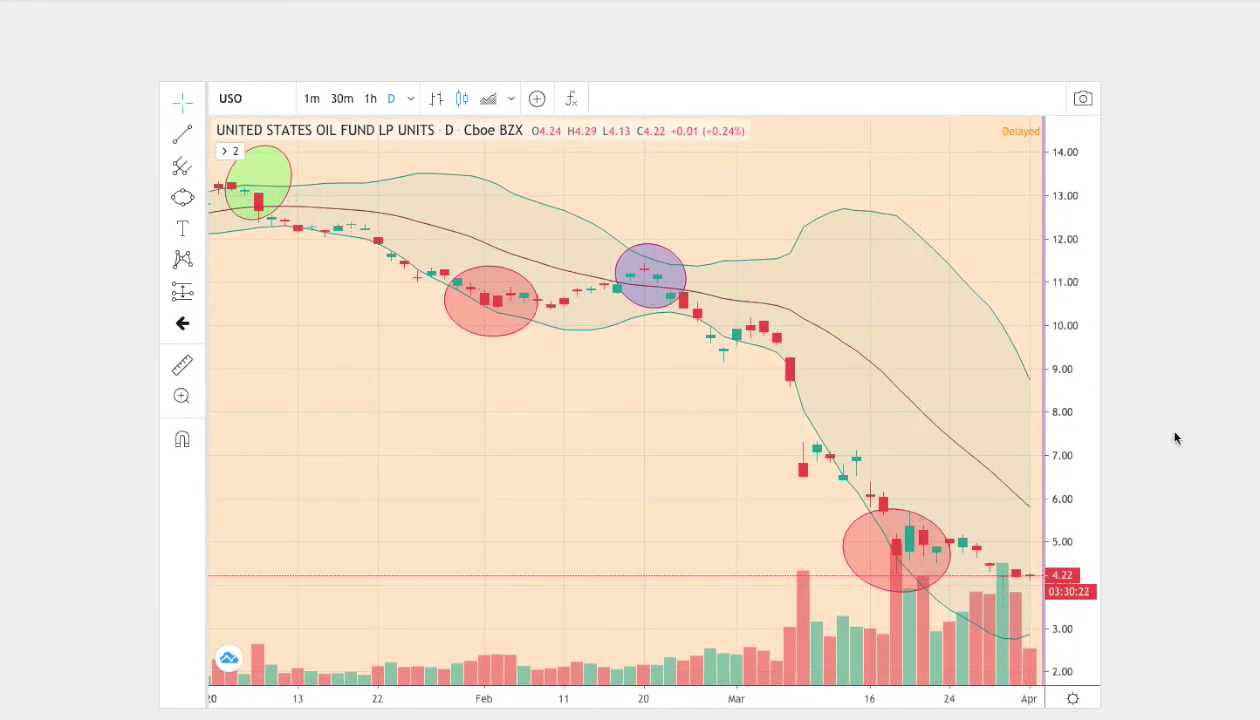
# Scroll down past the Bollinger charts to the 'Where The Data Comes From' day-7 bar chart, resting on the Aug 19 2008 bar
pyautogui.scroll(-7, 1160, 437)
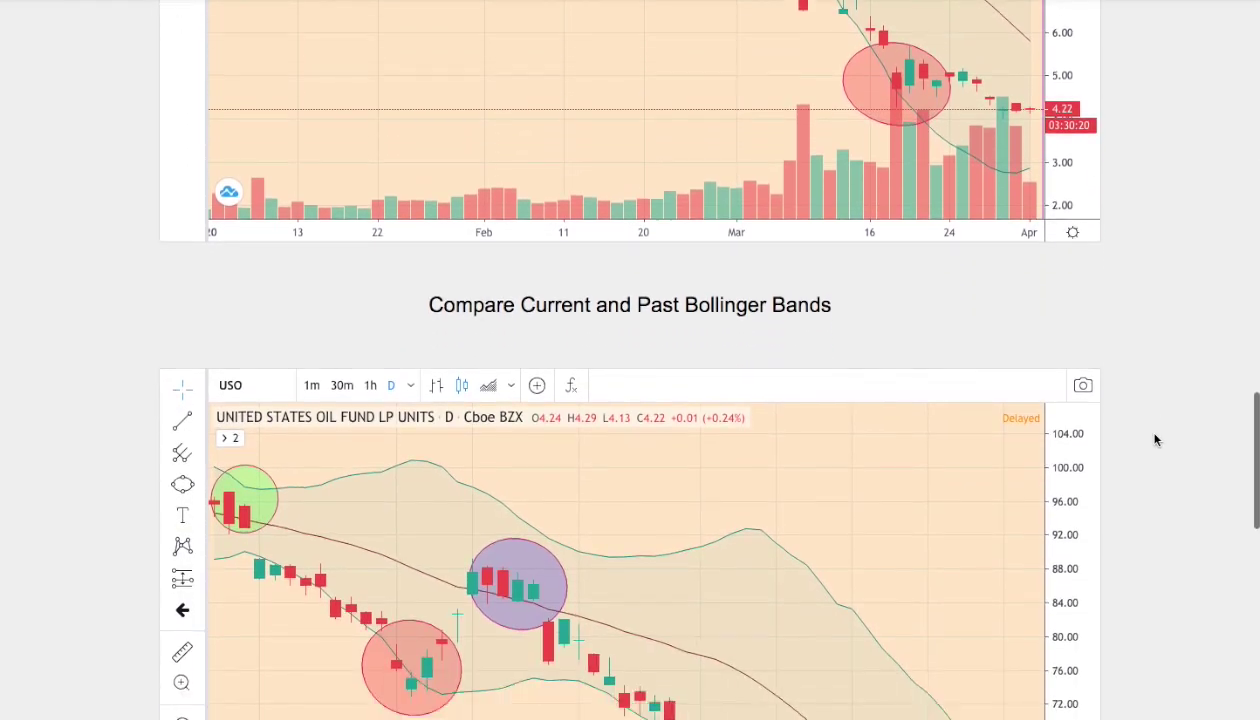
pyautogui.scroll(-6, 1153, 437)
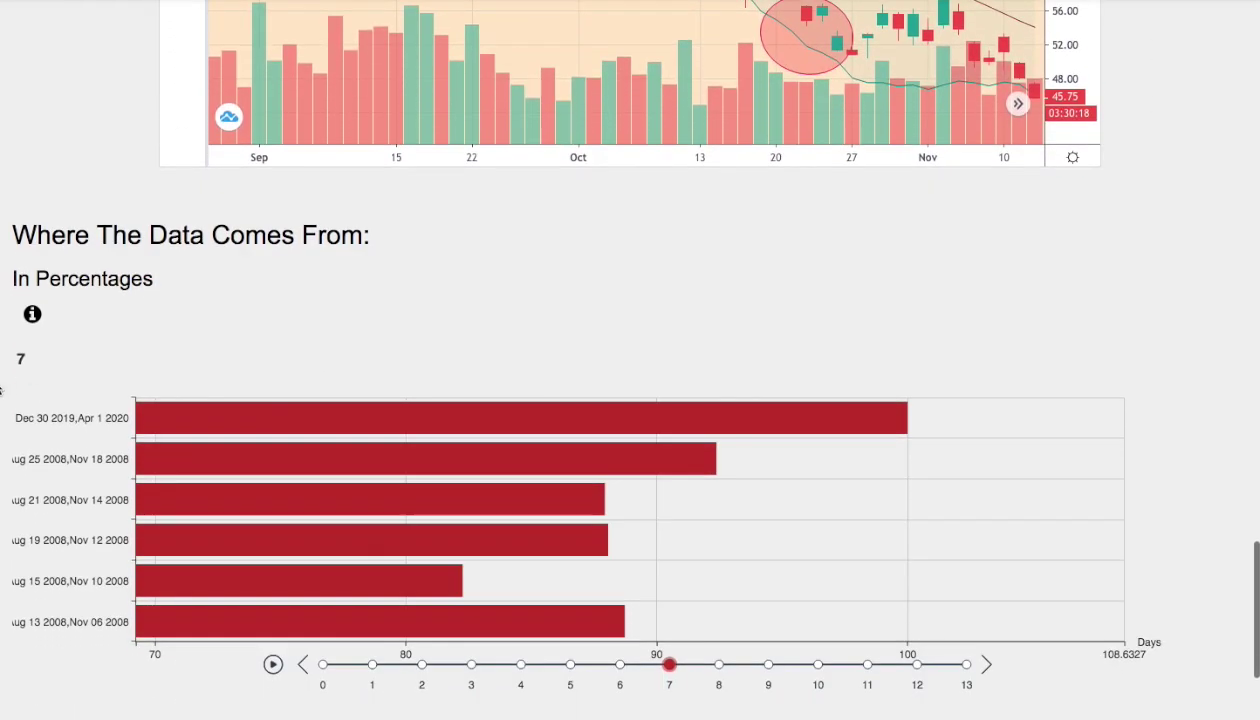
pyautogui.scroll(-2, 47, 388)
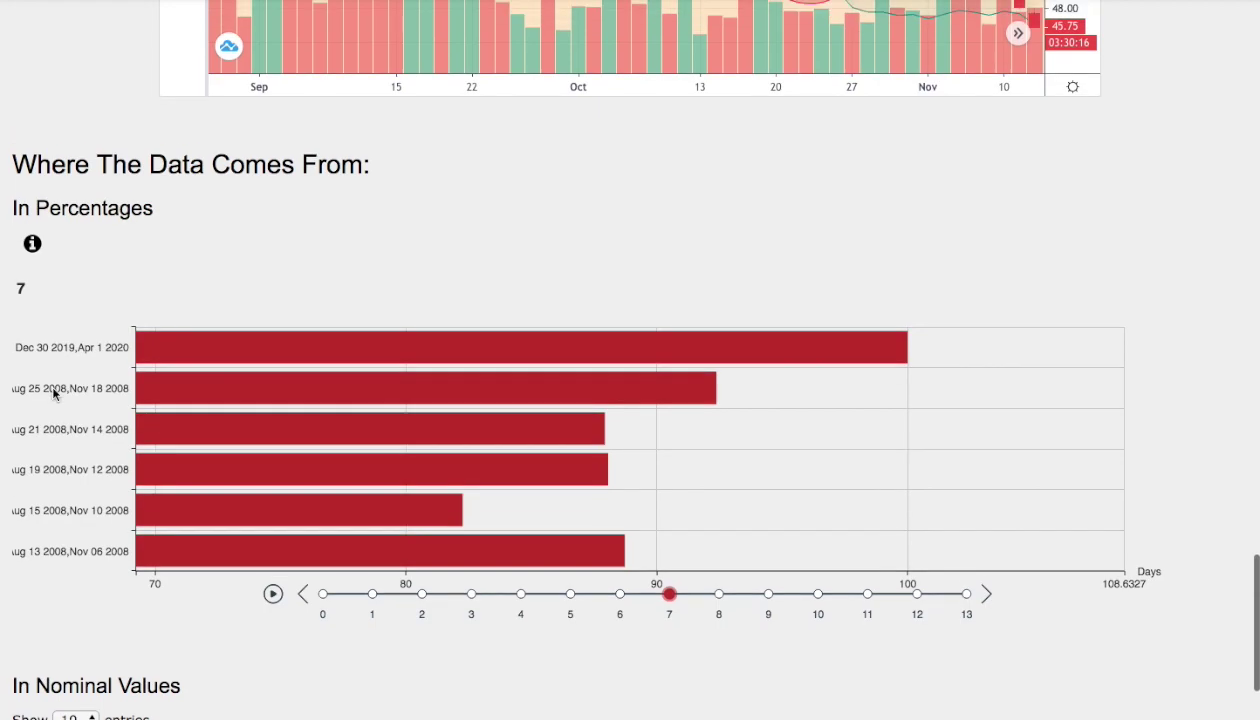
pyautogui.scroll(-1, 55, 393)
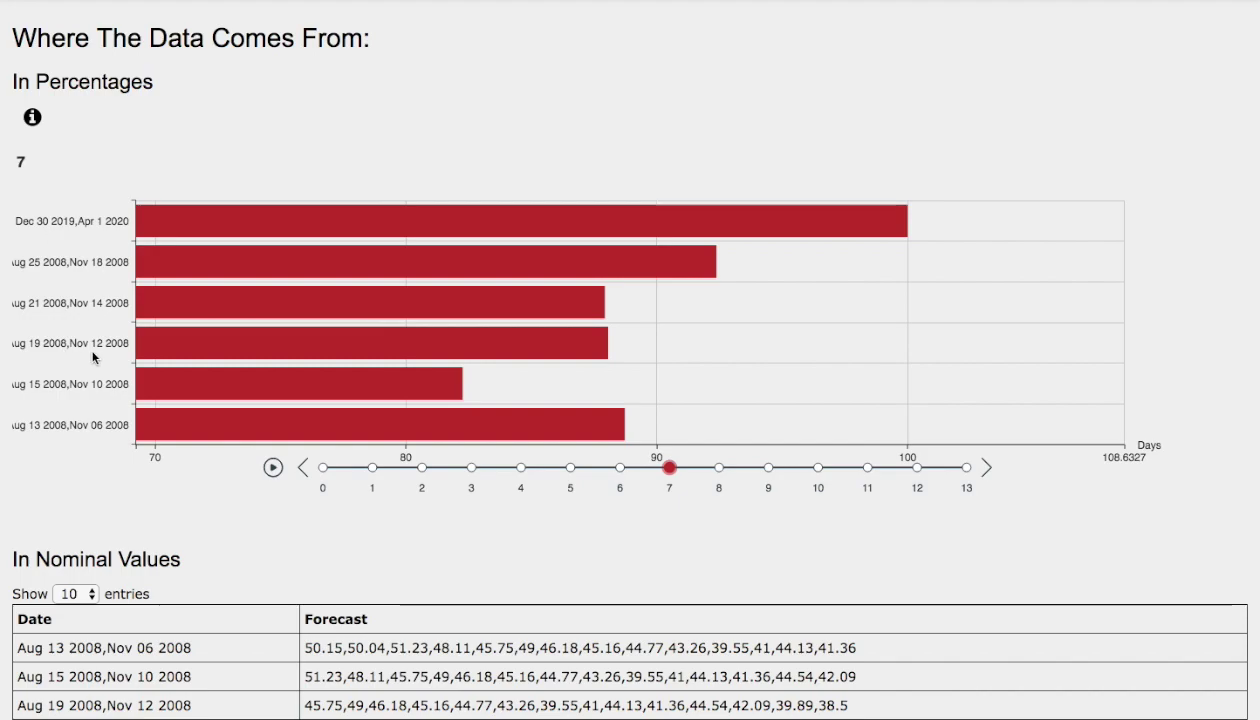
pyautogui.moveTo(609, 366)
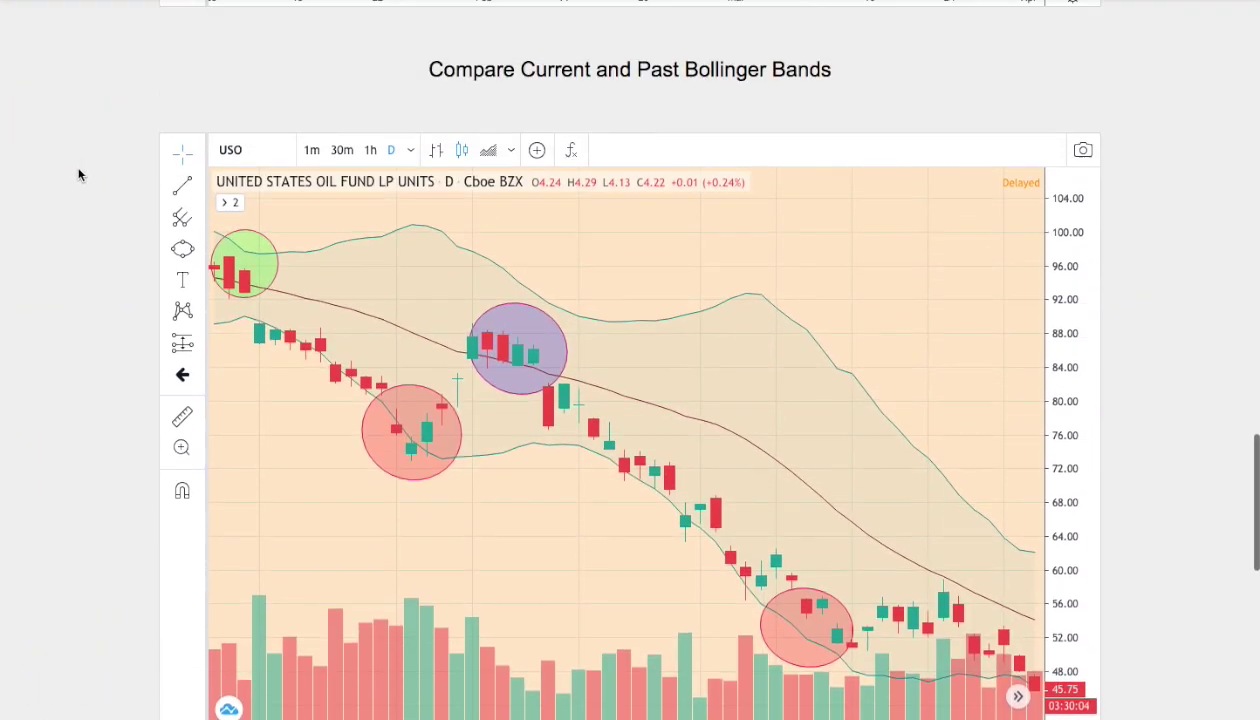
# Scroll up to the Day By Day Probability table, then down to the full Technical Performance table
pyautogui.scroll(10, 79, 175)
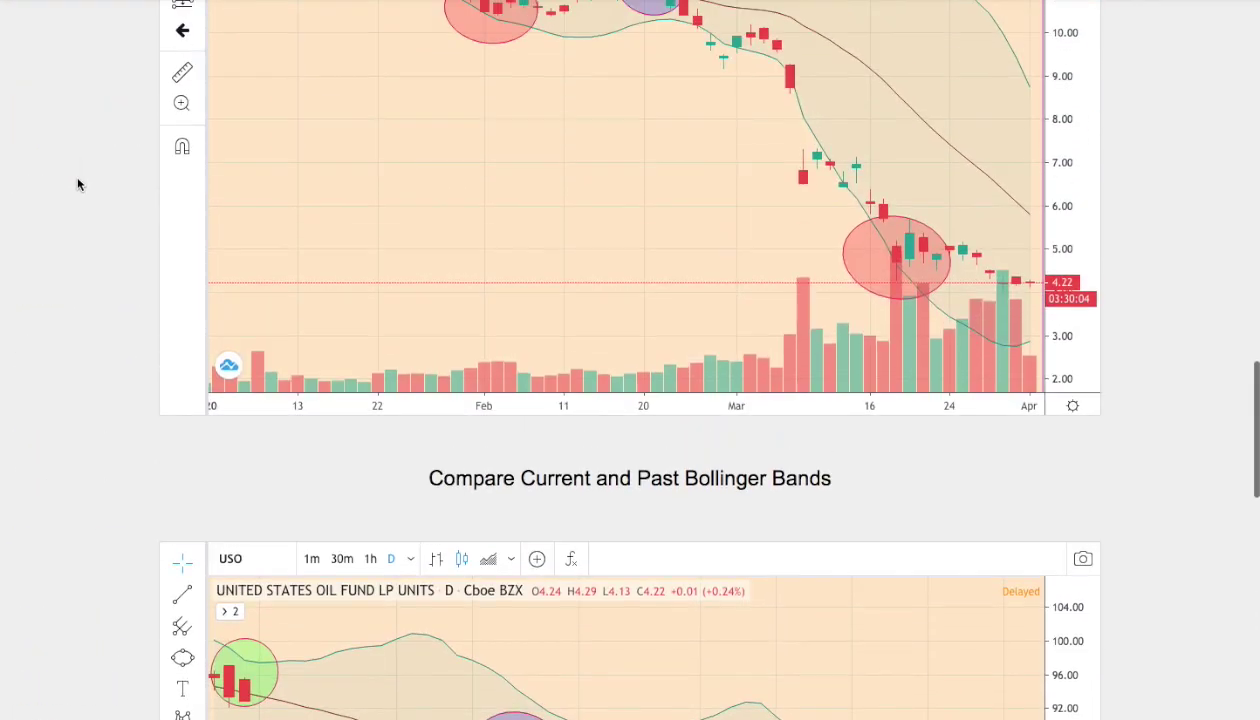
pyautogui.scroll(8, 233, 200)
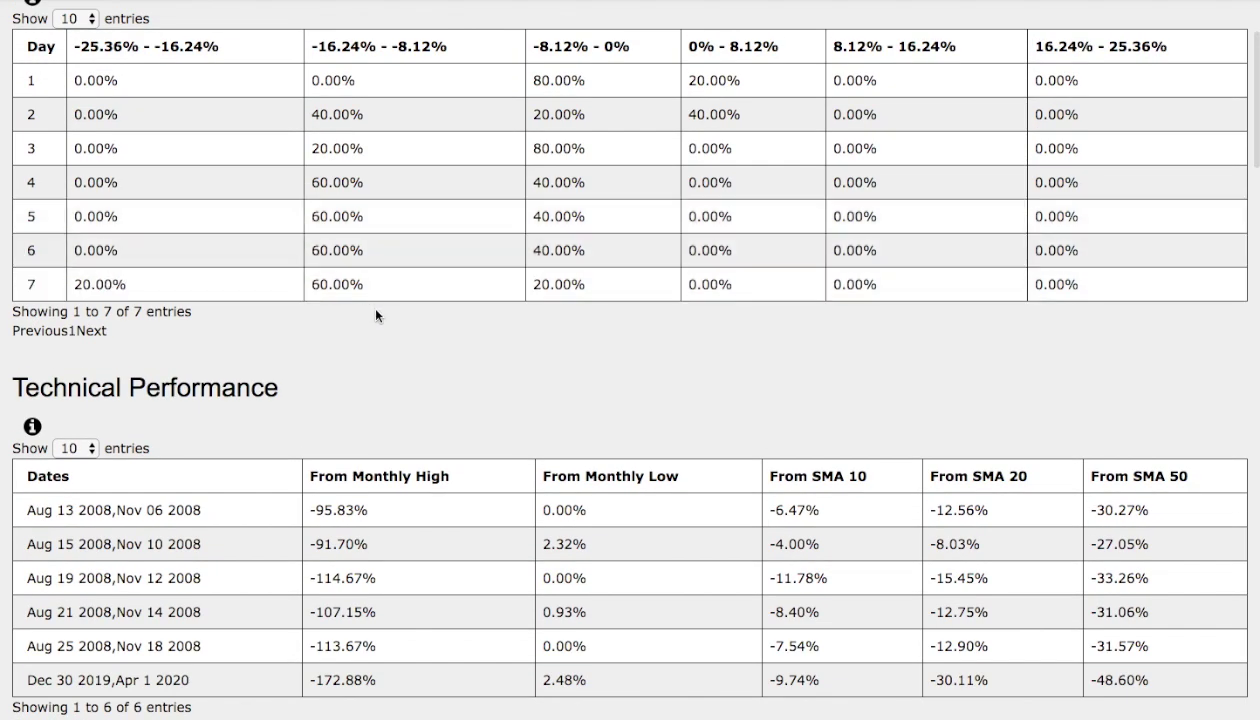
pyautogui.scroll(1, 351, 278)
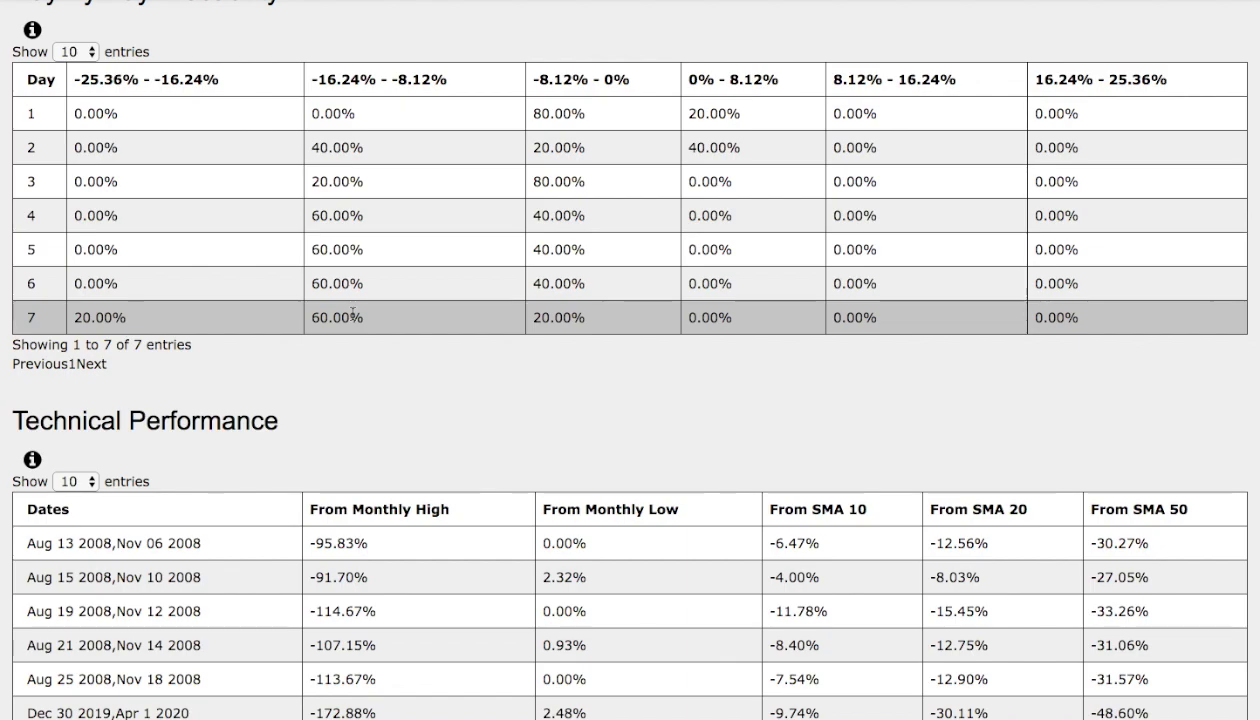
pyautogui.scroll(1, 367, 318)
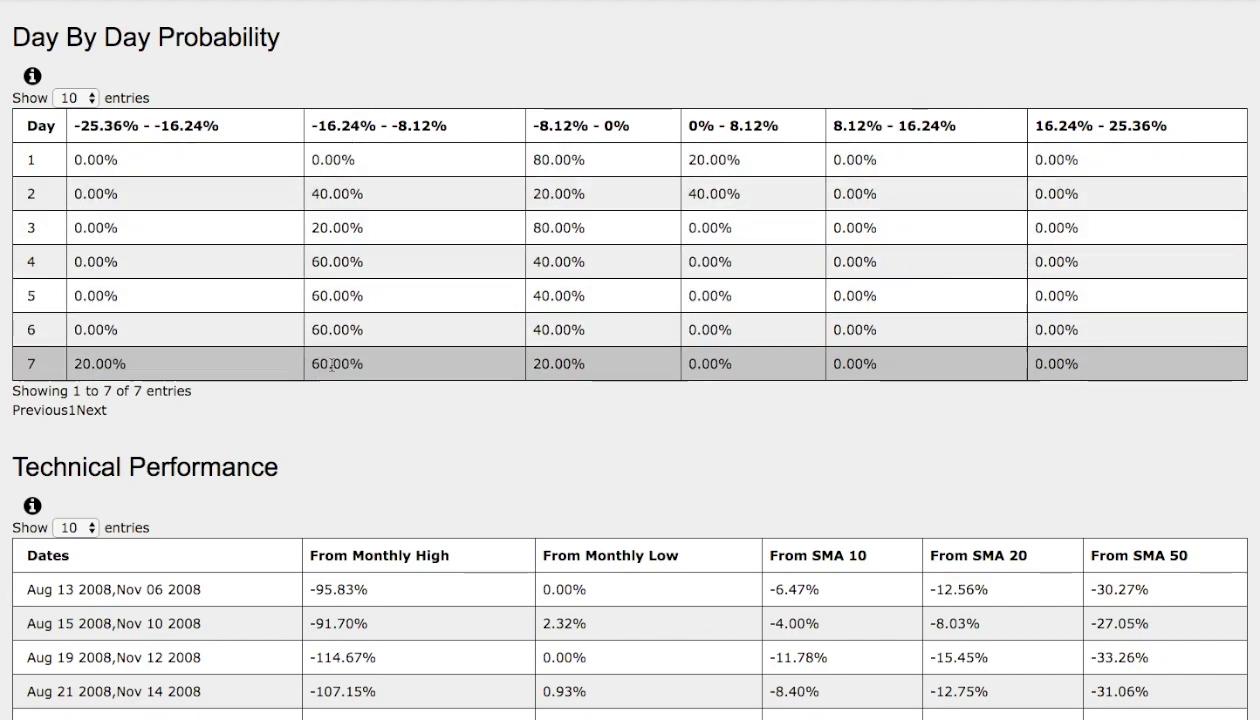
pyautogui.scroll(-5, 190, 400)
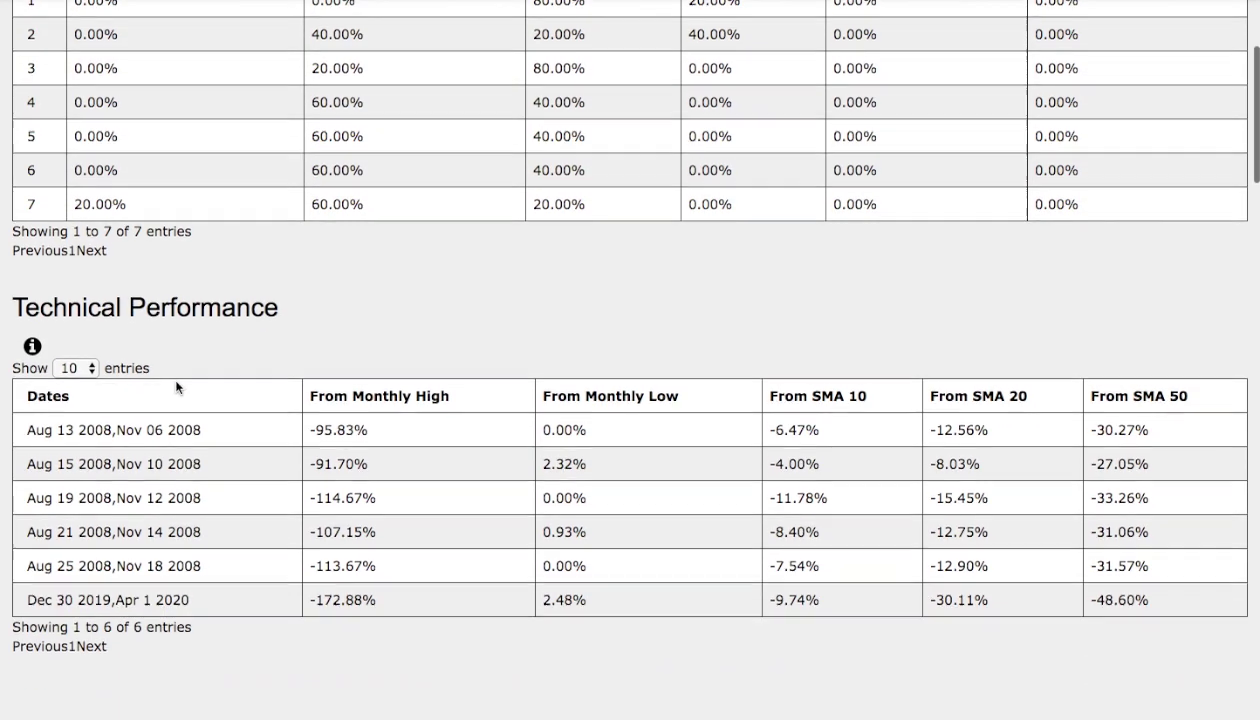
pyautogui.scroll(-2, 222, 400)
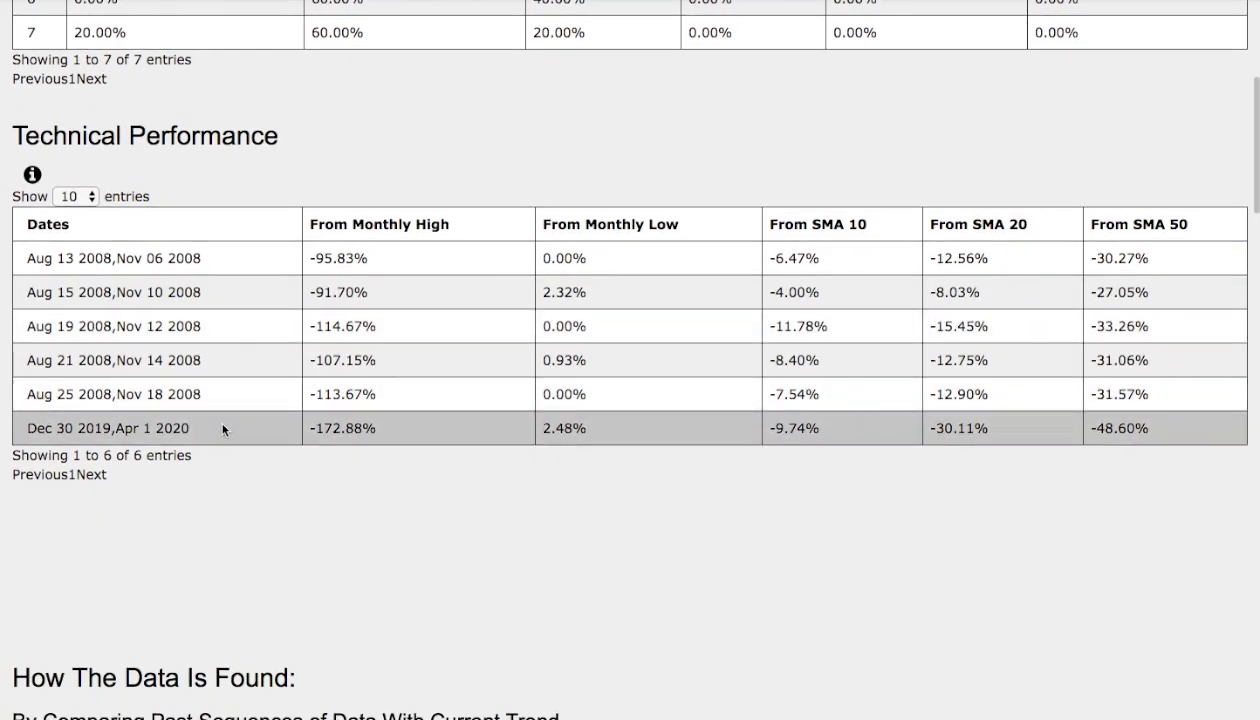
pyautogui.scroll(-2, 225, 429)
pyautogui.scroll(-1, 225, 429)
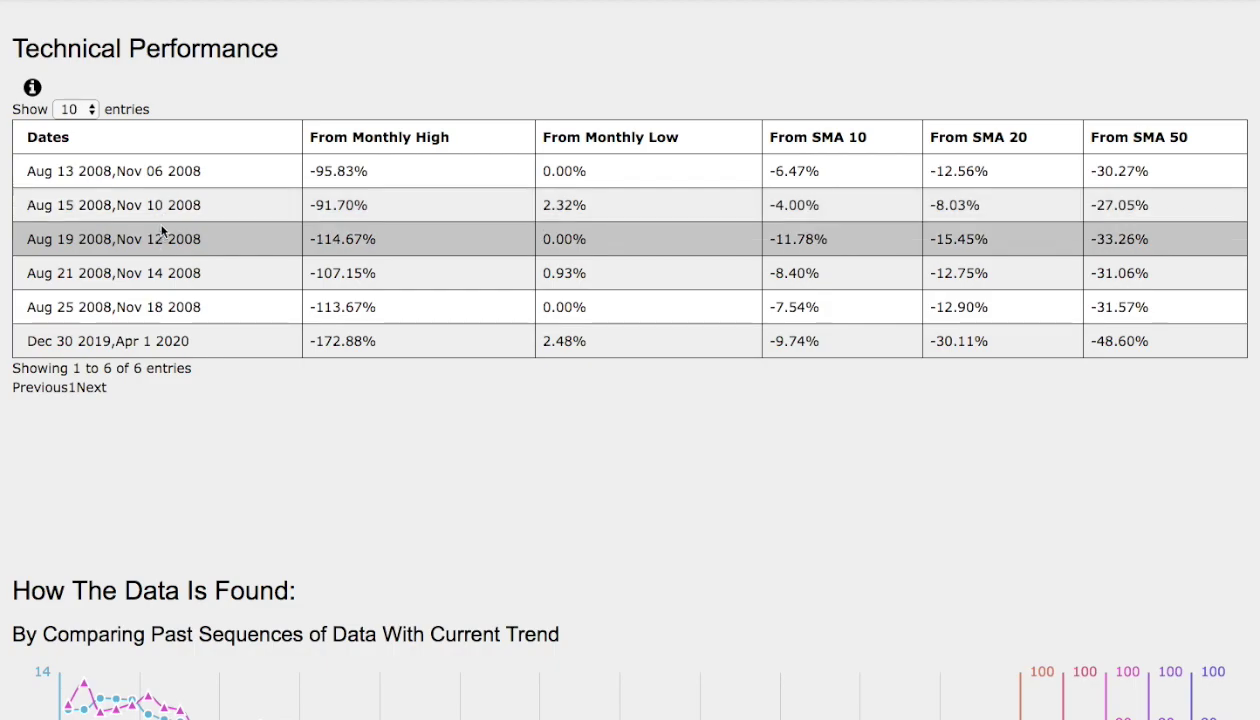
# Scroll back to the marked 2020 USO TradingView chart above 'Compare Current and Past Bollinger Bands'
pyautogui.scroll(5, 175, 236)
pyautogui.scroll(5, 200, 245)
pyautogui.scroll(-10, 211, 343)
pyautogui.scroll(-15, 62, 343)
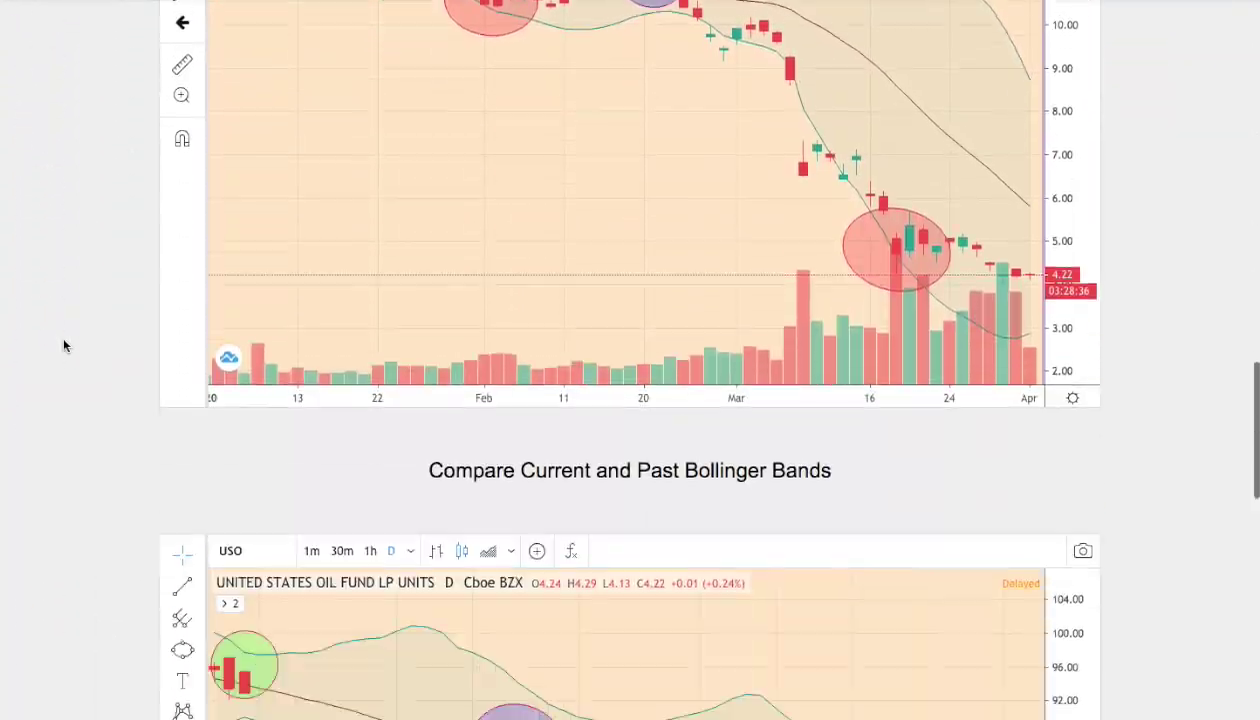